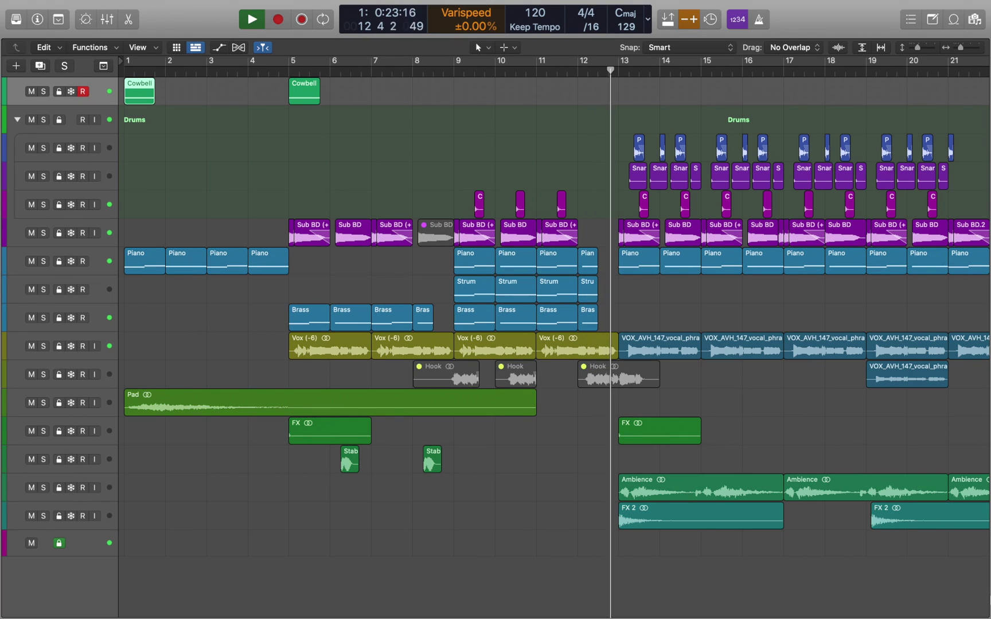
- Stop the arrangement playback with the playhead at bar 13
key(space)
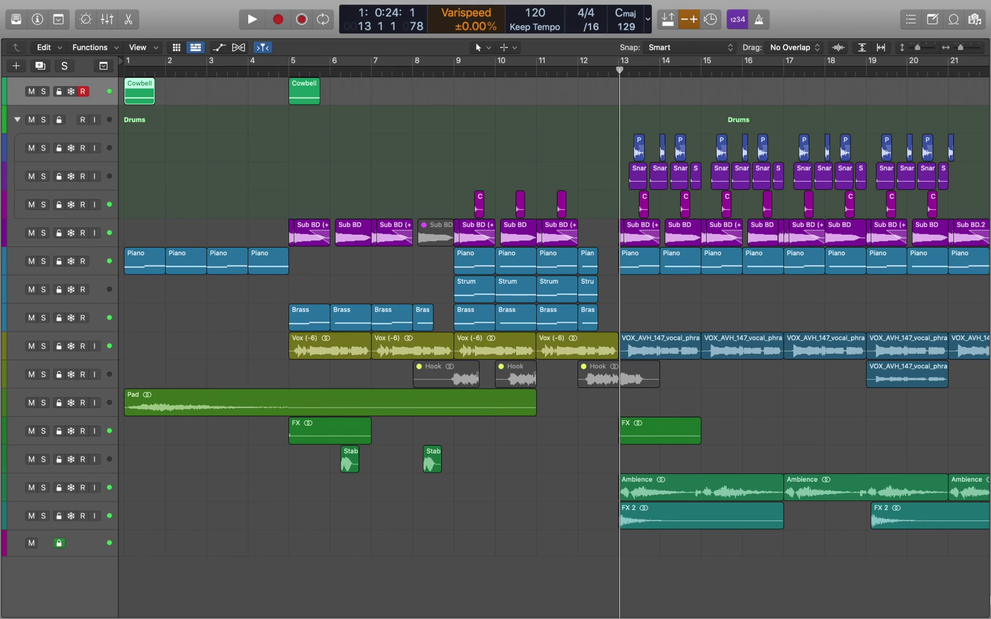
- Cycle the Strum region's bars 9–11, solo Strum, audition it and show the Inspector
click(503, 293)
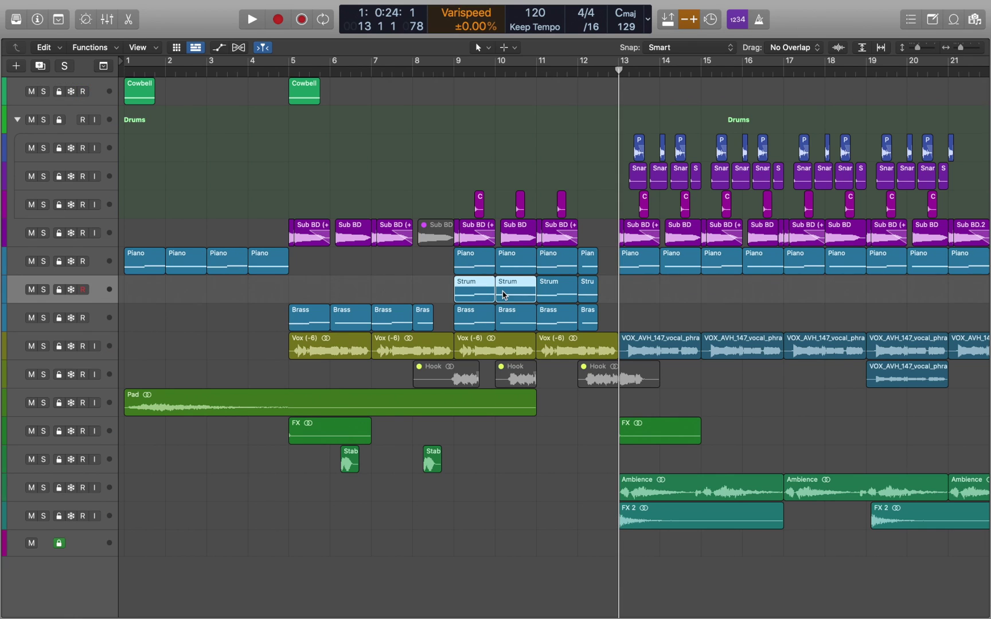
key(u)
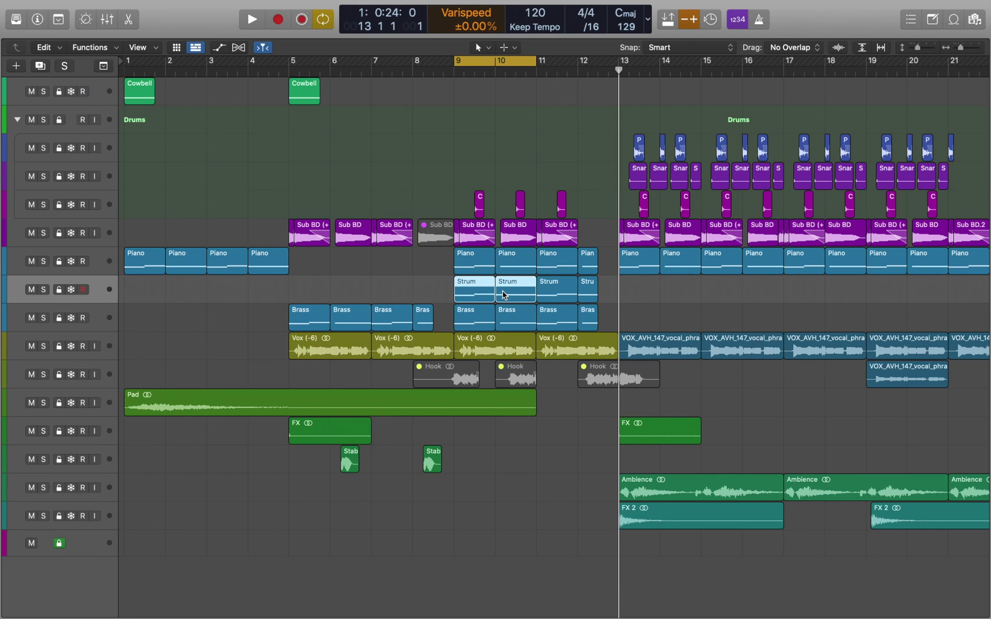
key(s)
key(space)
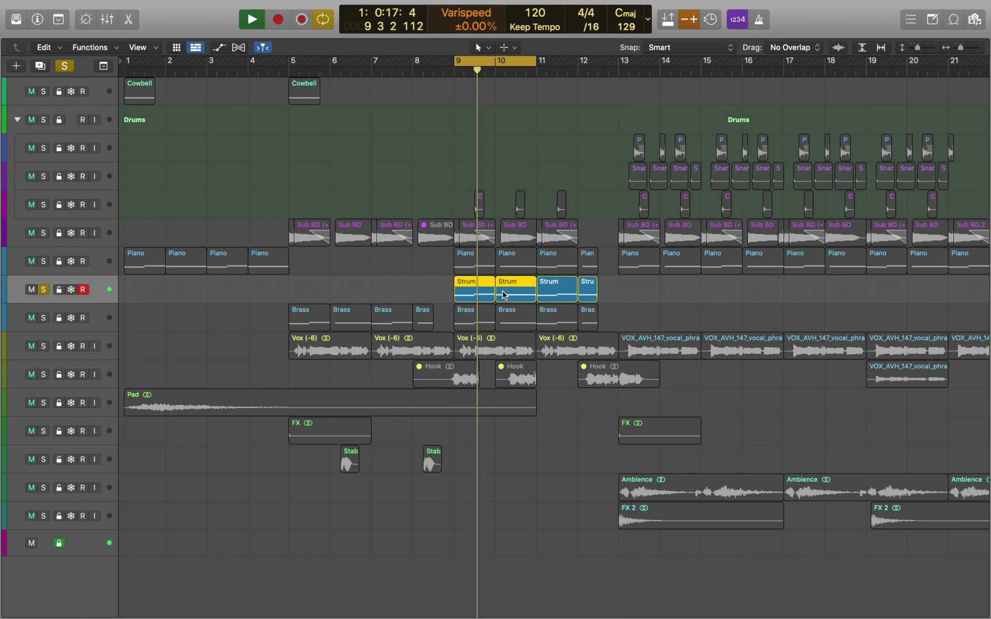
key(space)
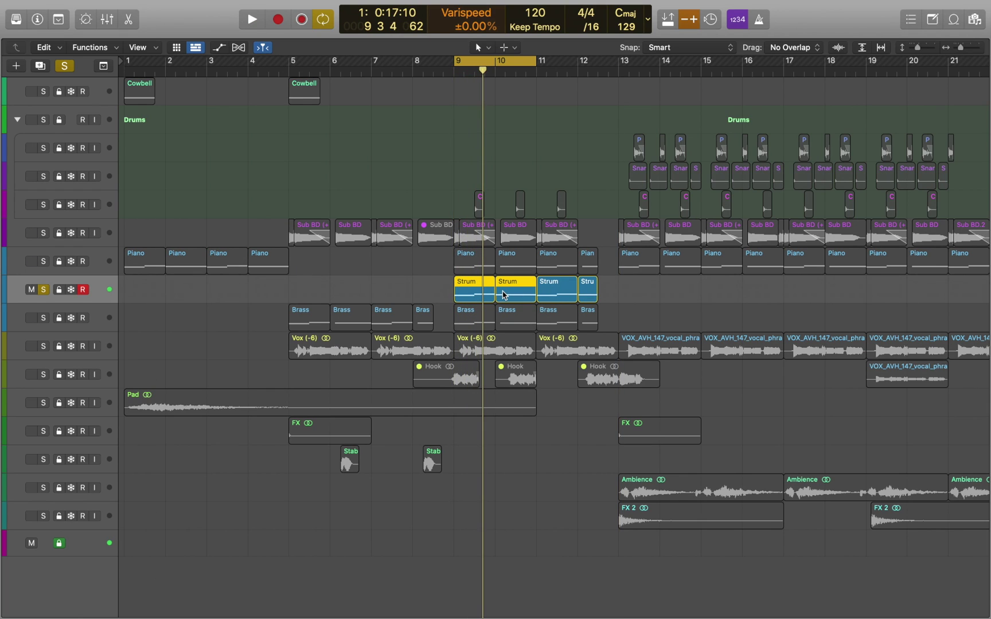
key(i)
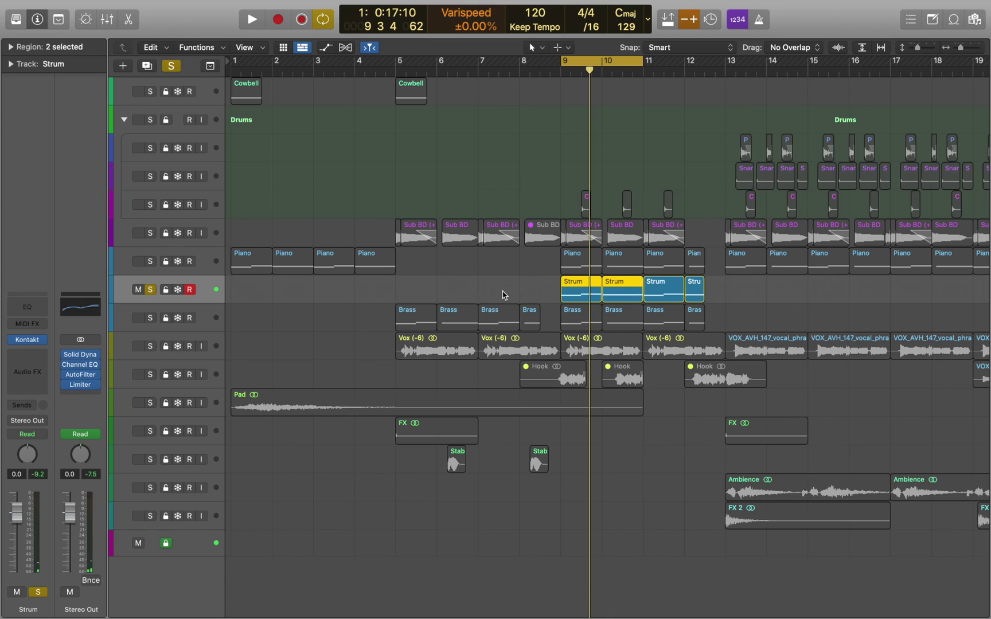
- Insert Scripter into the Strum MIDI FX slot and open its factory preset list
click(27, 323)
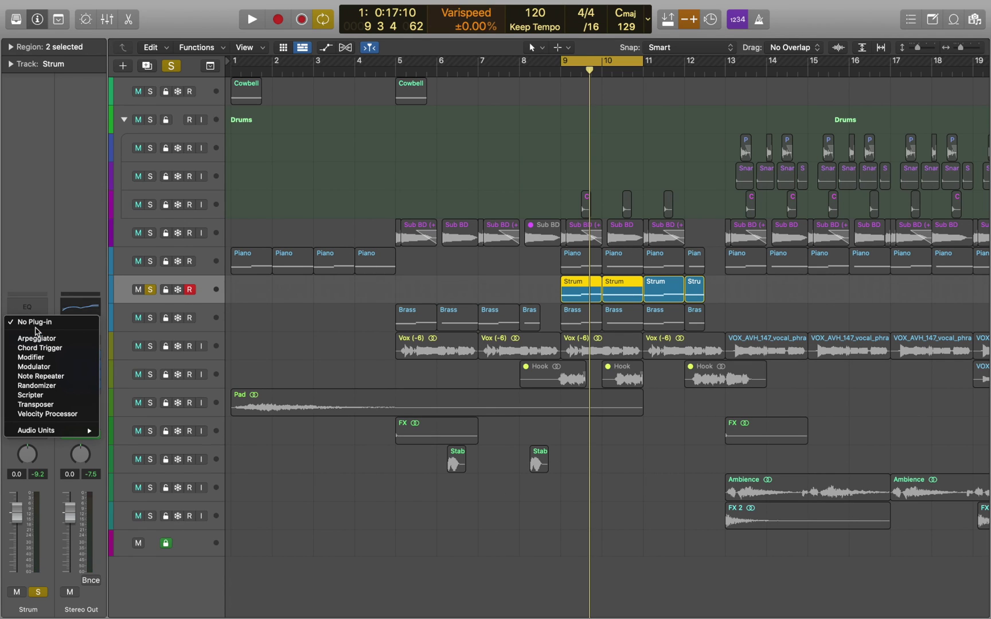
click(31, 395)
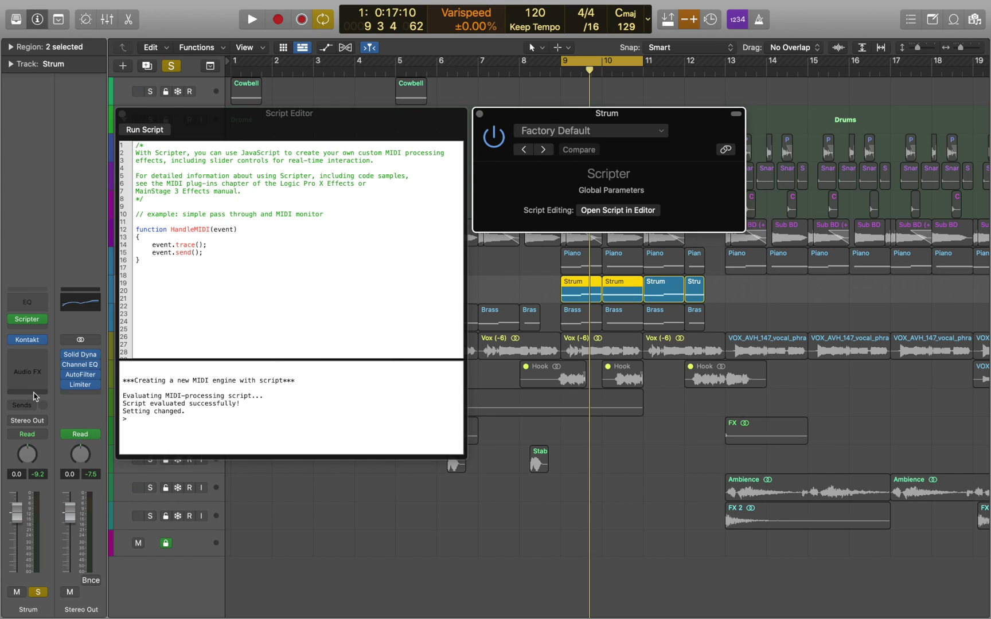
click(574, 131)
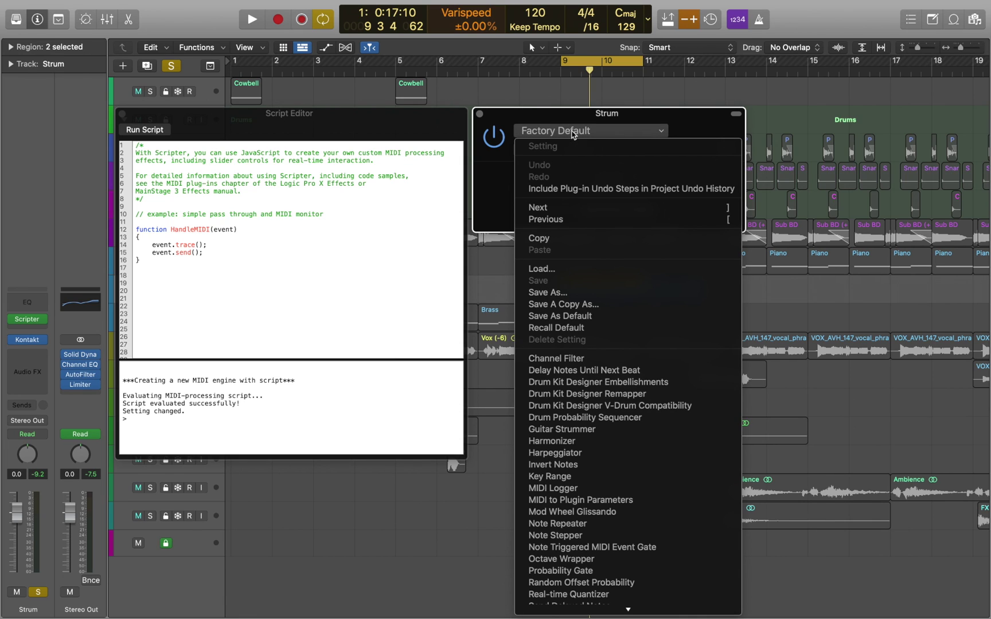
- Load the Guitar Strummer preset into the Strum track's Scripter
click(562, 429)
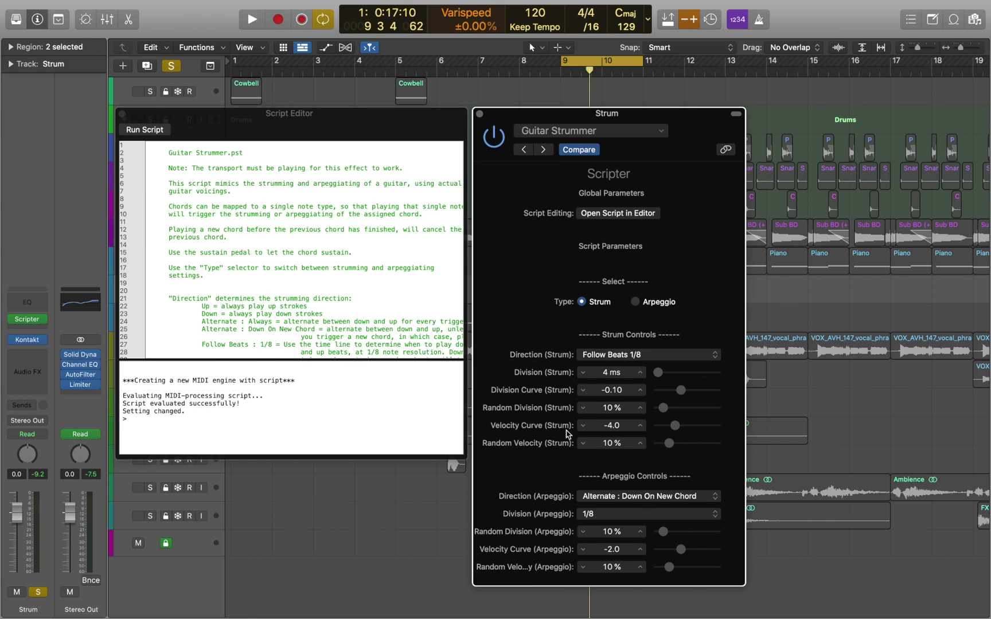
scroll(317, 311, down, 5)
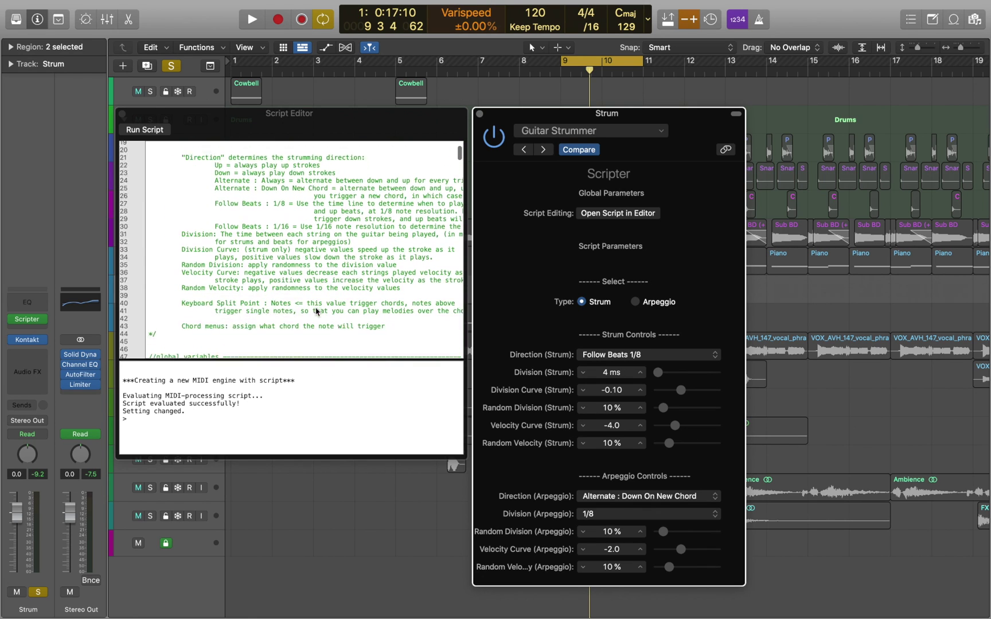
scroll(317, 311, down, 5)
scroll(317, 311, down, 5)
scroll(317, 311, down, 2)
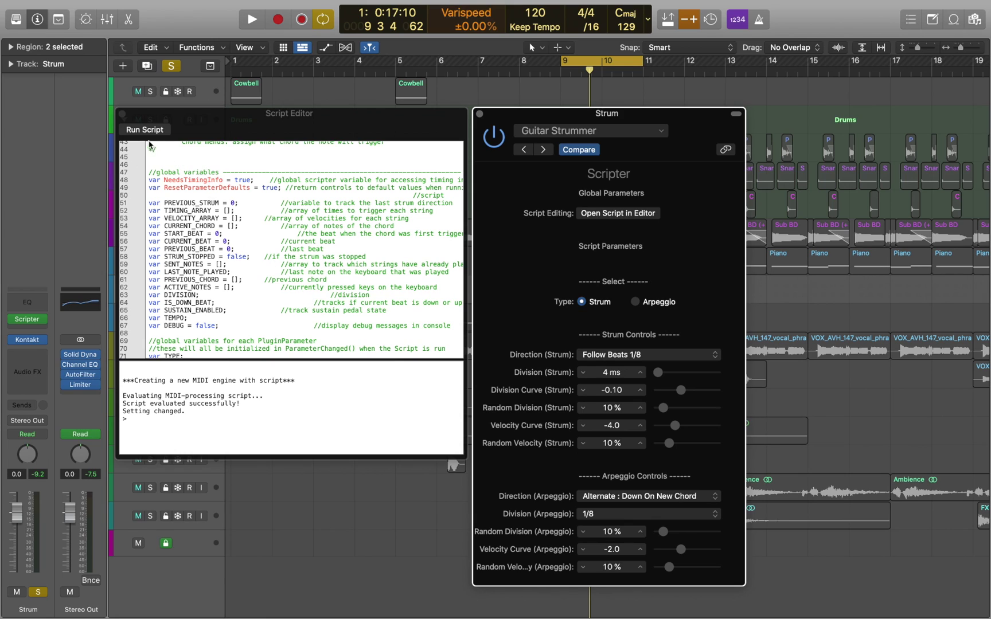
- Close the Script Editor and raise Division (Strum) to 87 ms, auditioning before and after
click(123, 113)
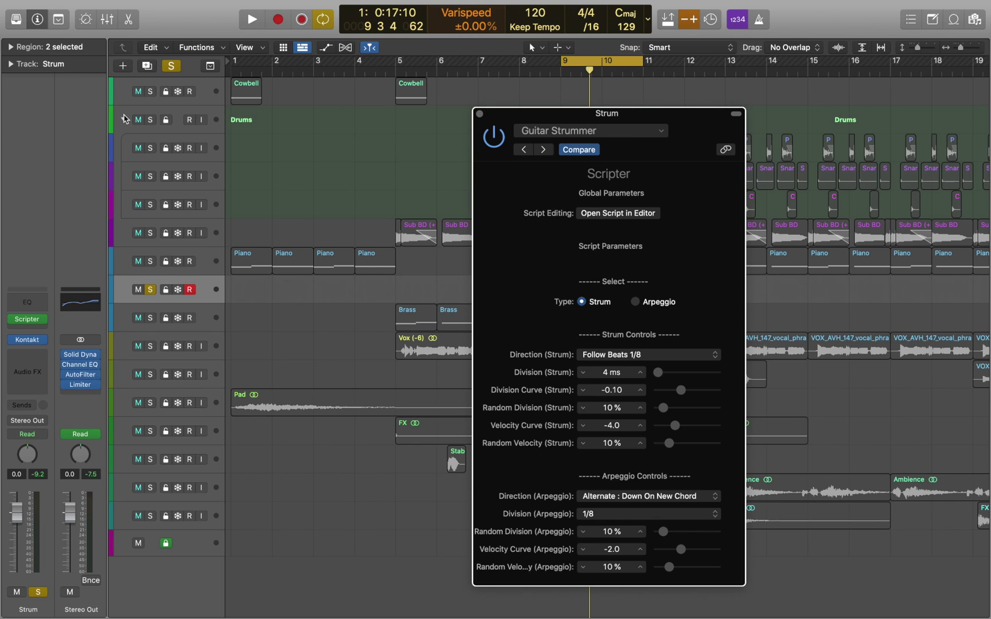
key(space)
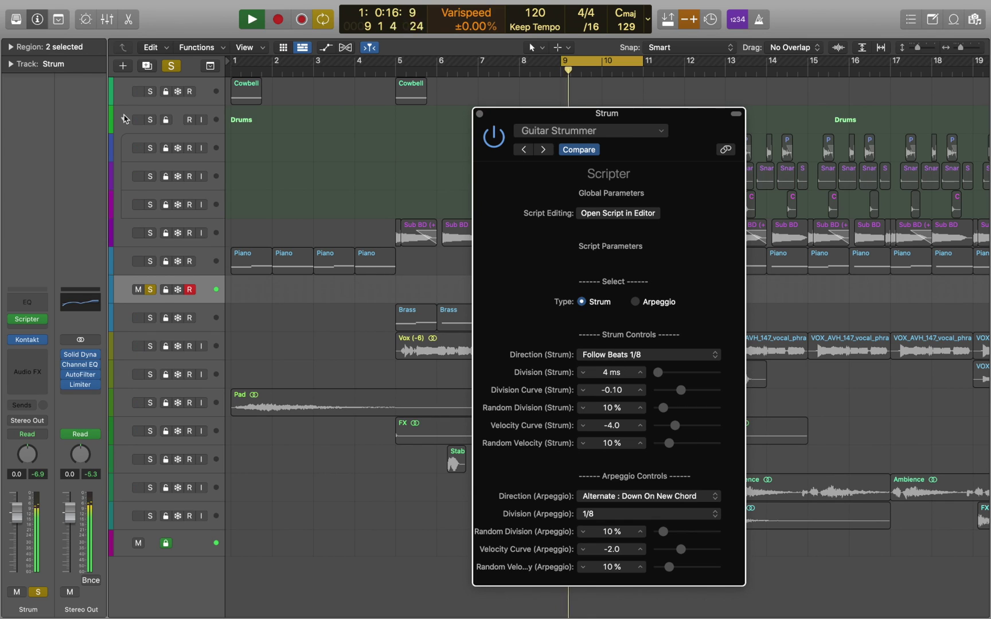
key(space)
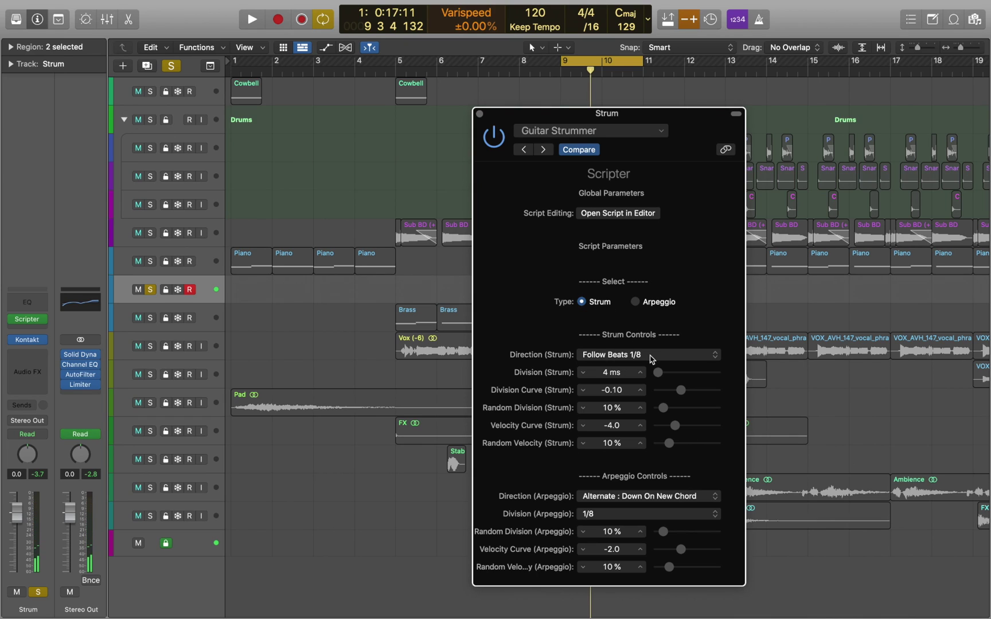
drag(659, 372, 667, 374)
key(space)
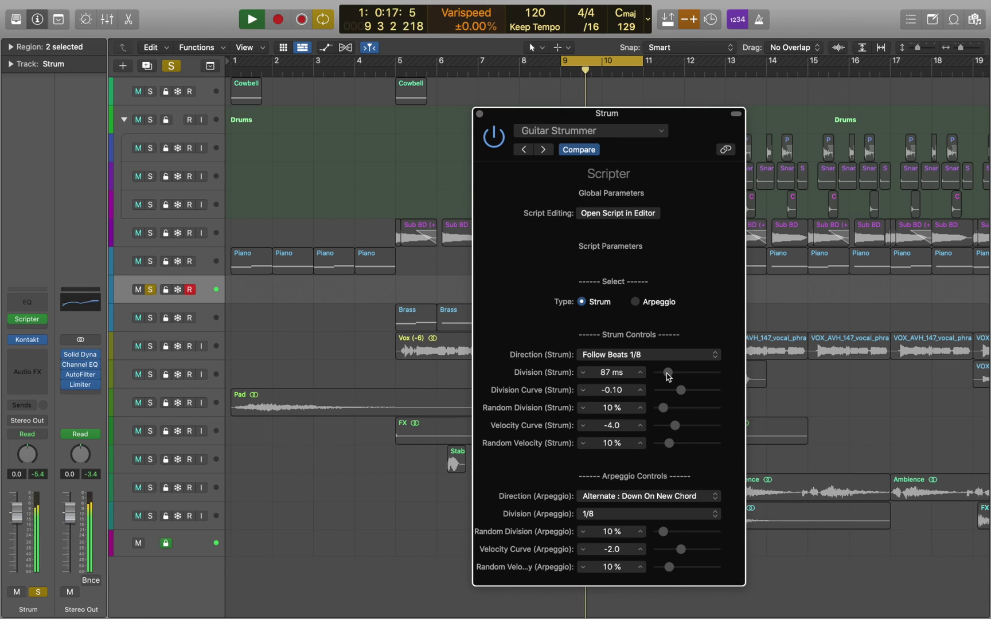
key(space)
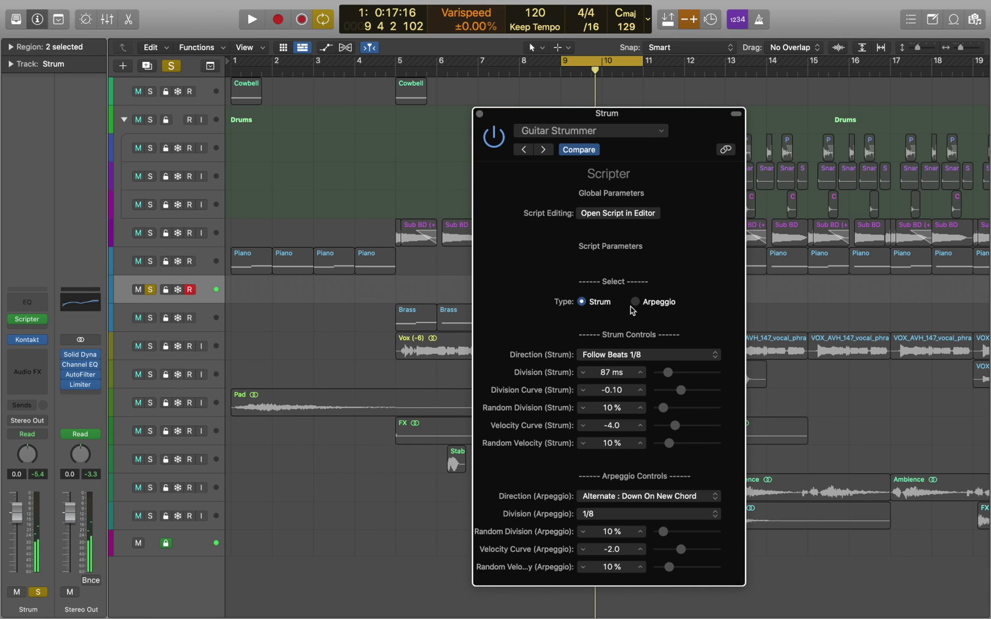
- Switch Guitar Strummer to Arpeggio, audition it, and leave the C Chord choice unchanged
click(635, 302)
key(space)
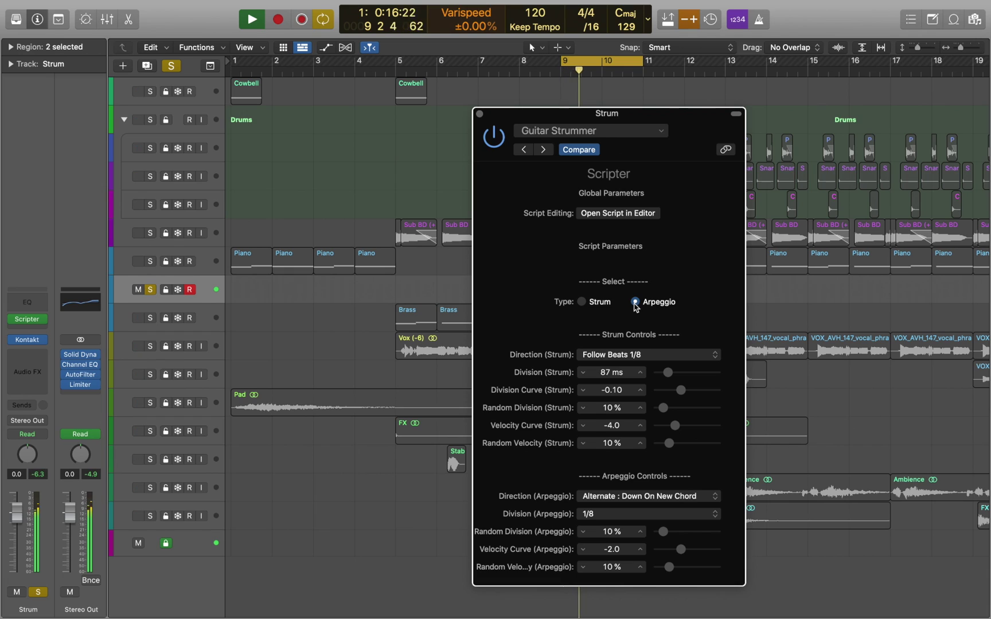
key(space)
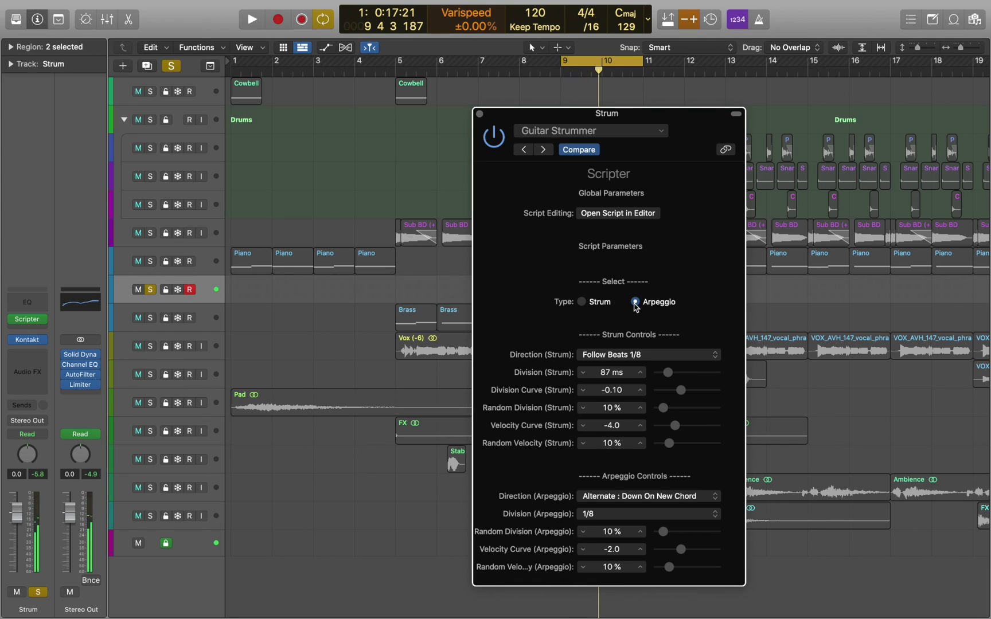
scroll(736, 307, down, 5)
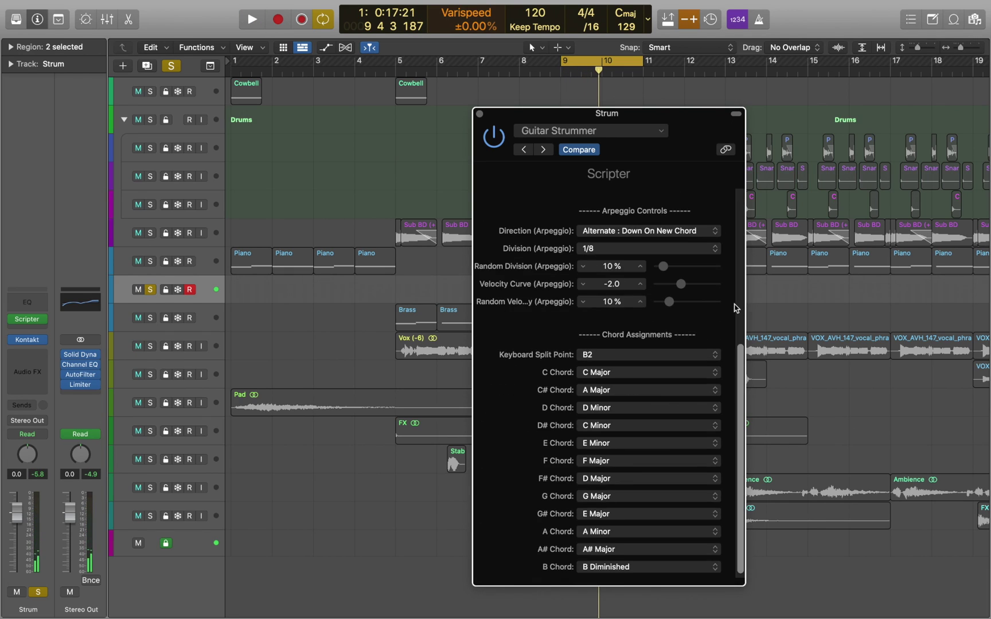
click(663, 373)
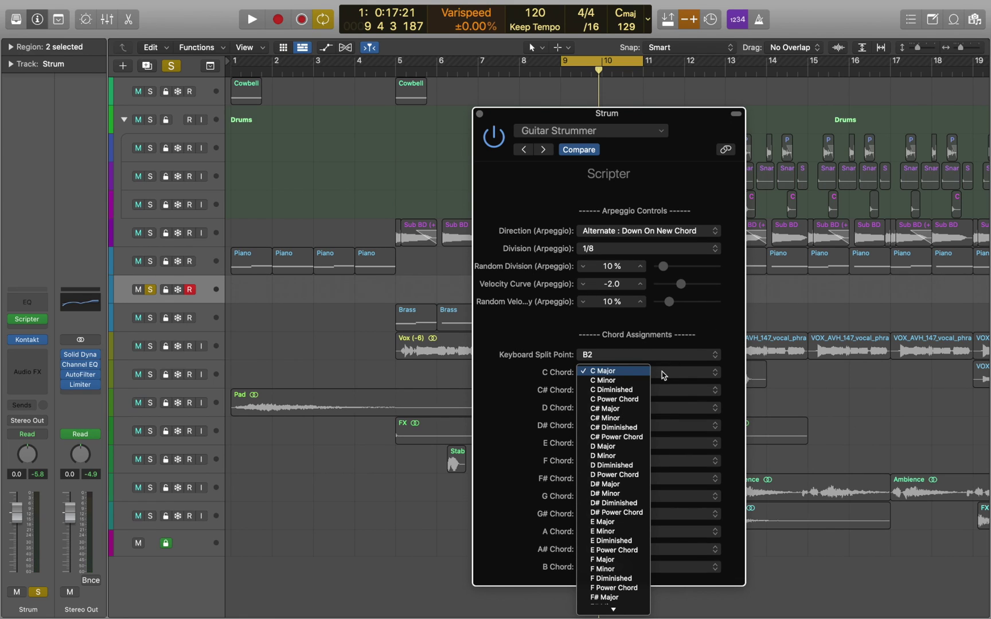
click(728, 307)
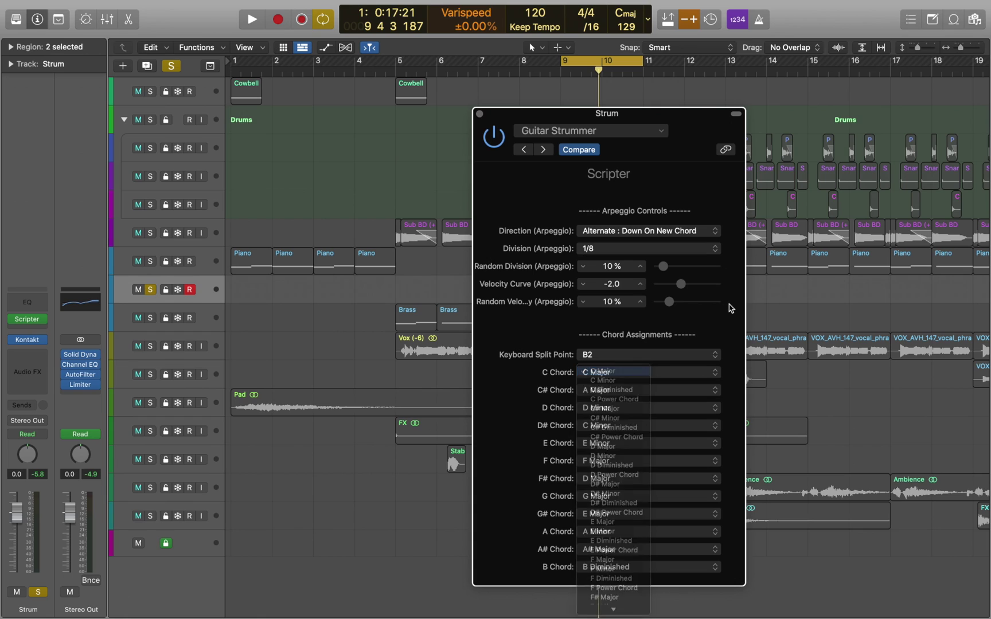
scroll(729, 307, up, 3)
scroll(728, 307, up, 5)
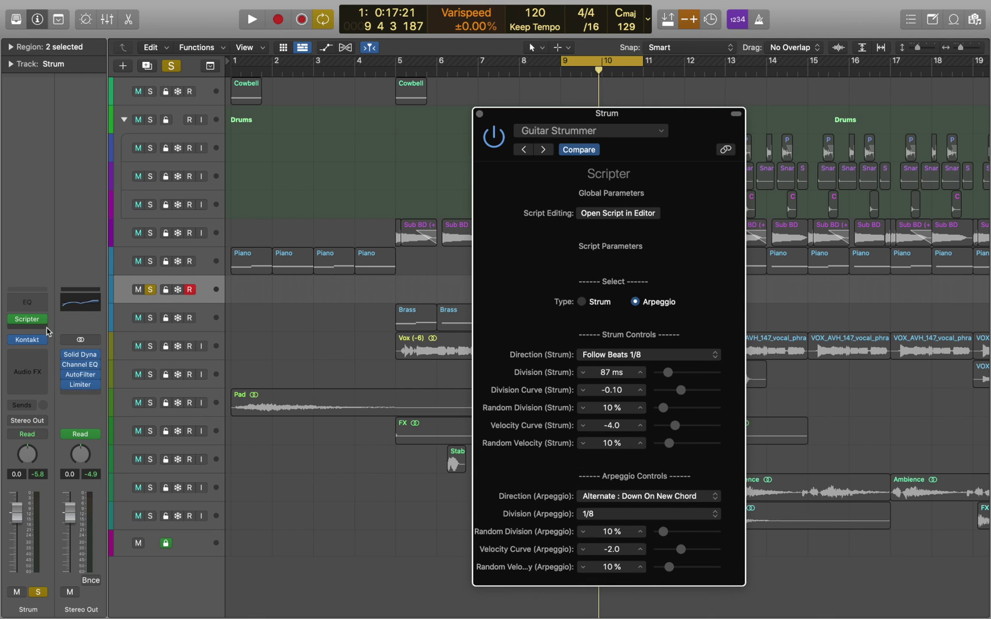
- Insert a Transposer after Scripter with Scale set to Minor Pentatonic, and audition it
click(27, 338)
click(35, 407)
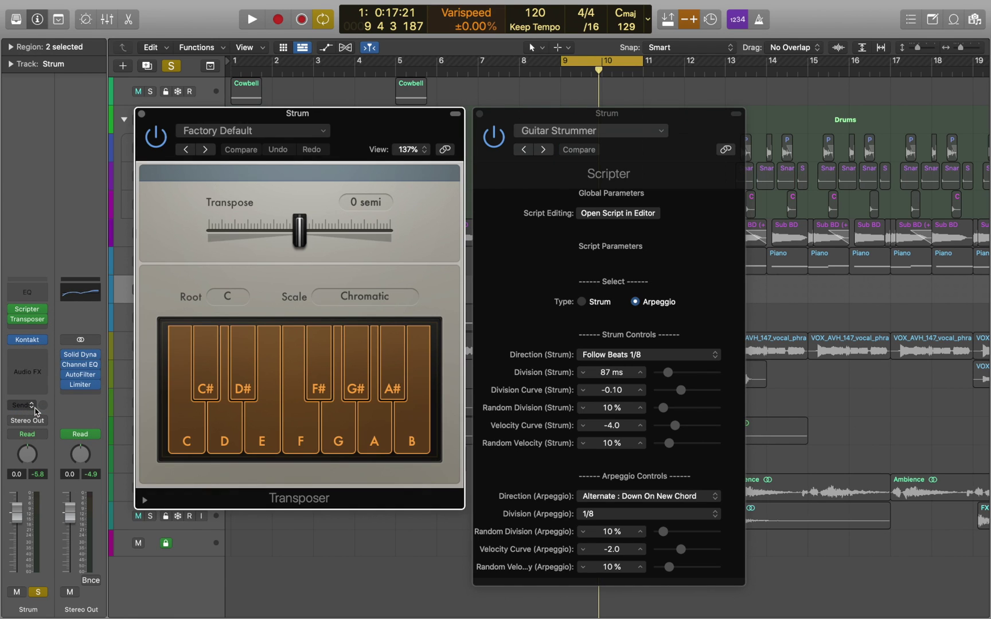
click(346, 297)
click(358, 384)
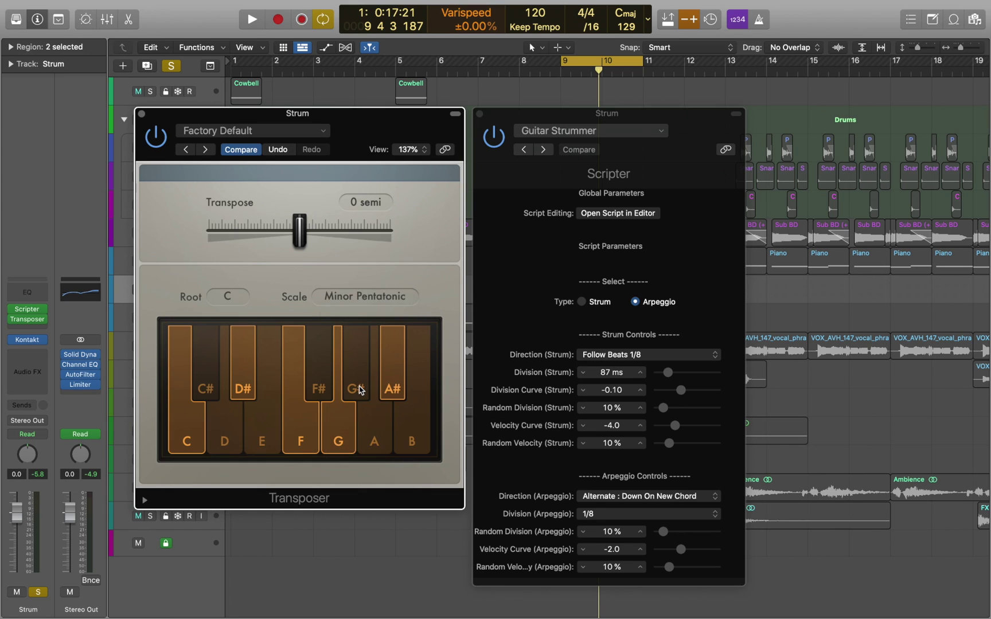
key(space)
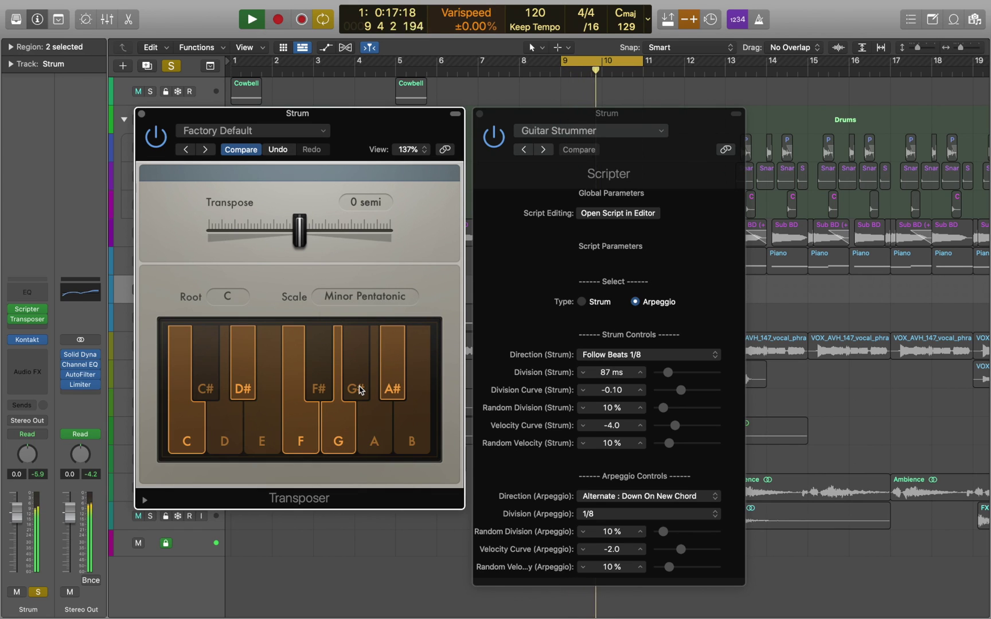
key(space)
- Change the Transposer scale to C Major Pentatonic and audition the result
click(364, 297)
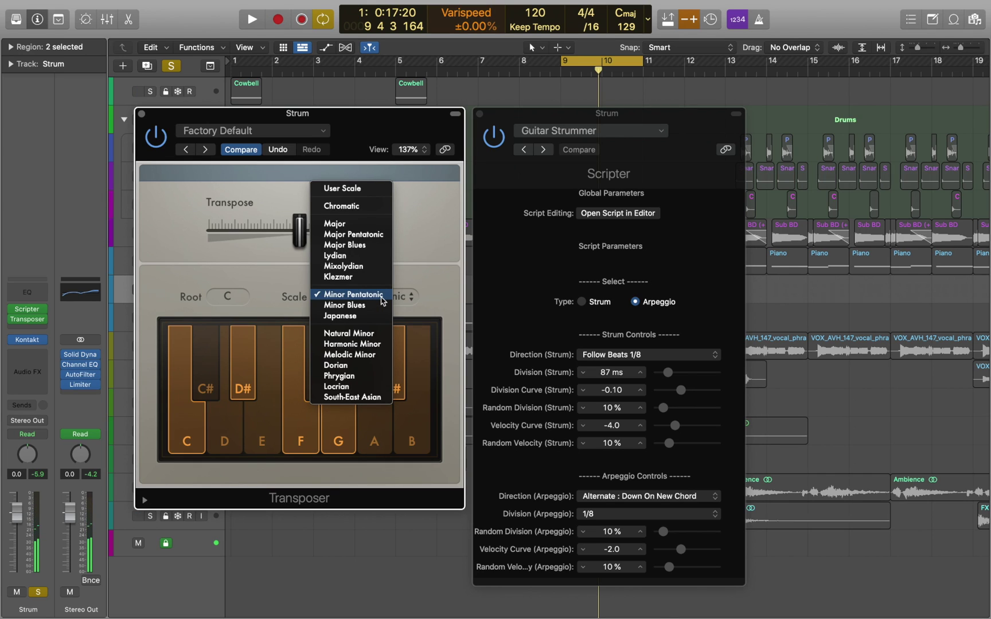
click(376, 235)
key(space)
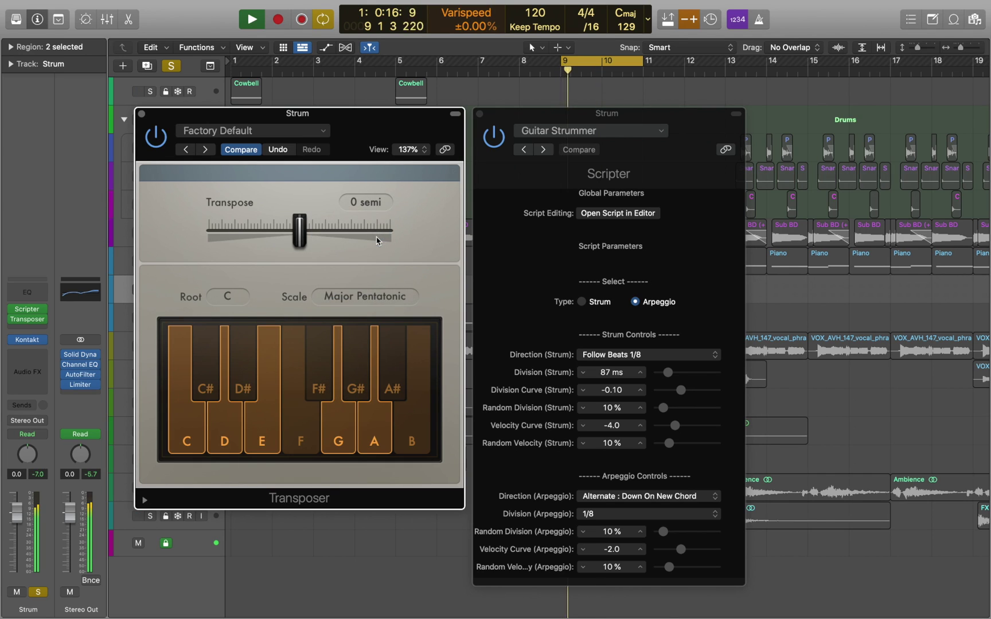
key(space)
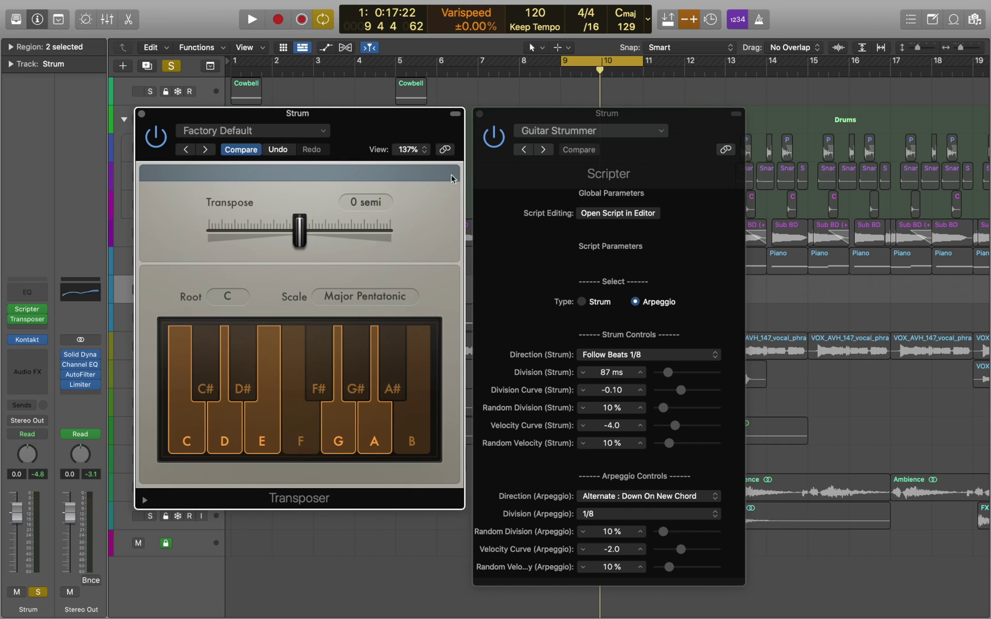
- Load the Harmonizer Scripter preset and play notes with Musical Typing (Cmd-K)
click(570, 130)
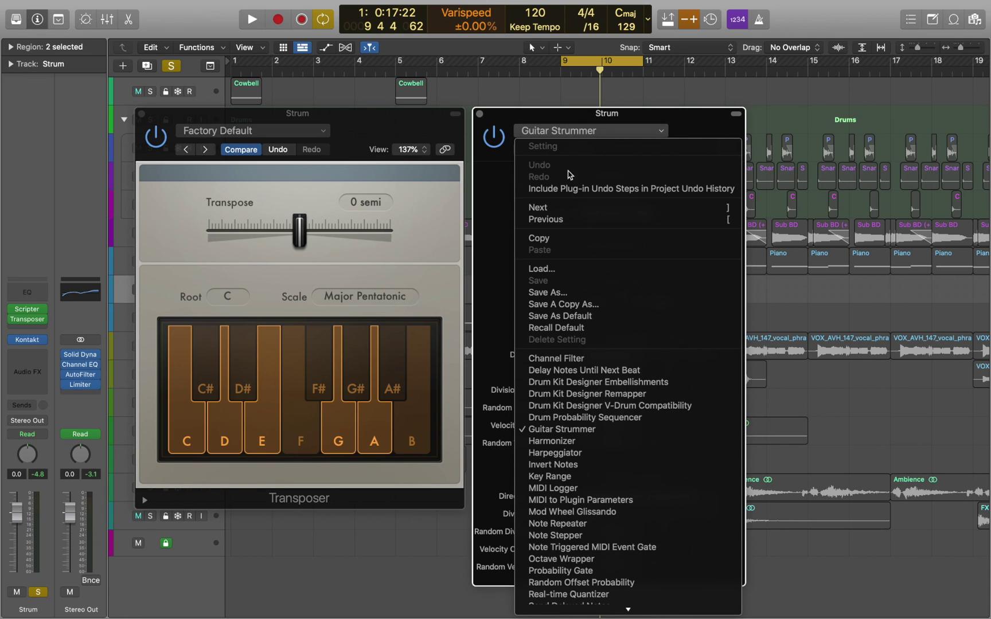
click(551, 441)
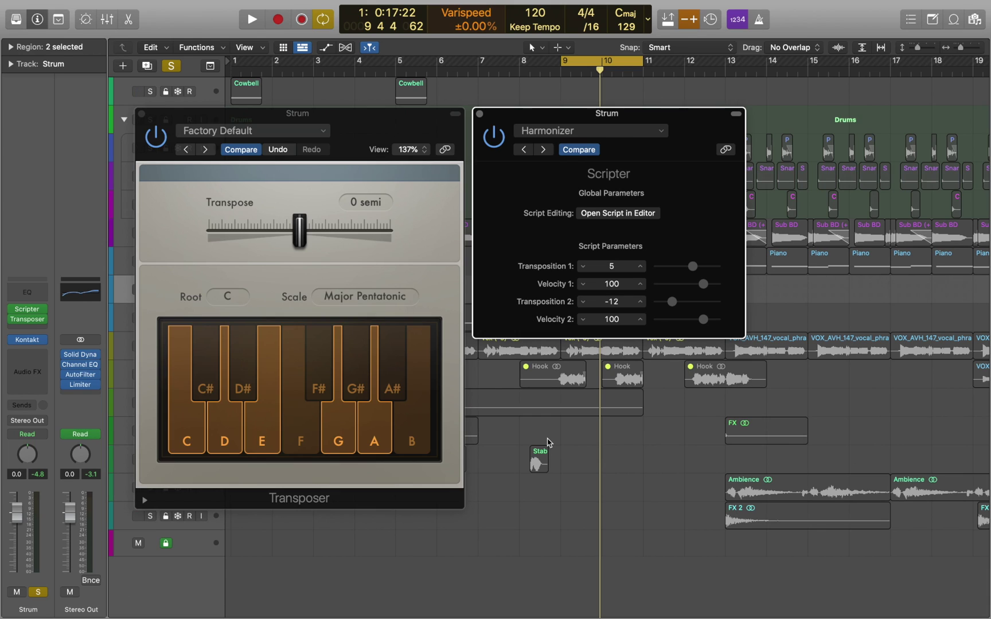
key(super+k)
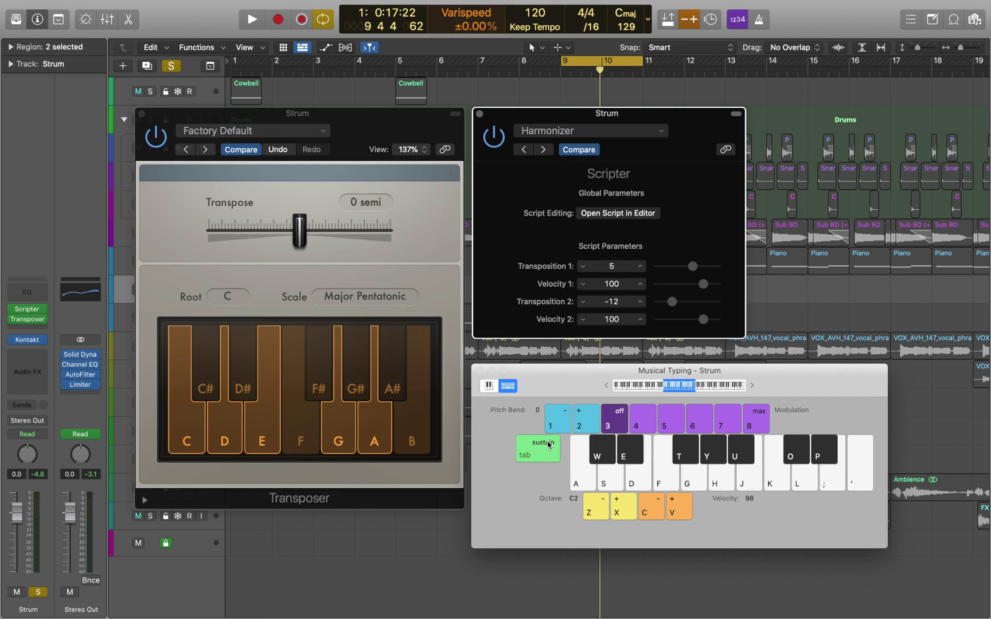
key(a)
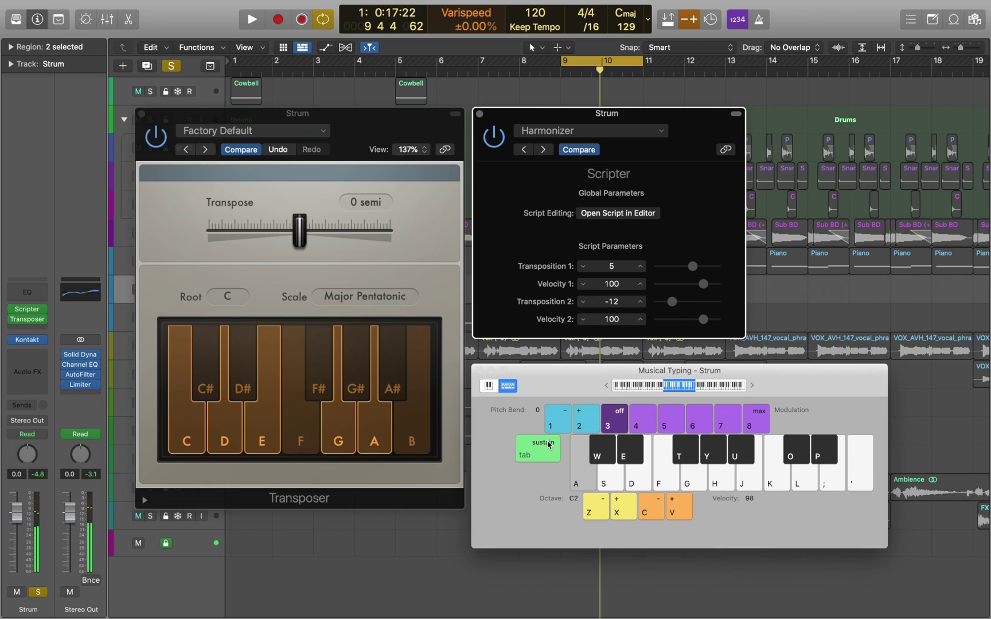
key(d)
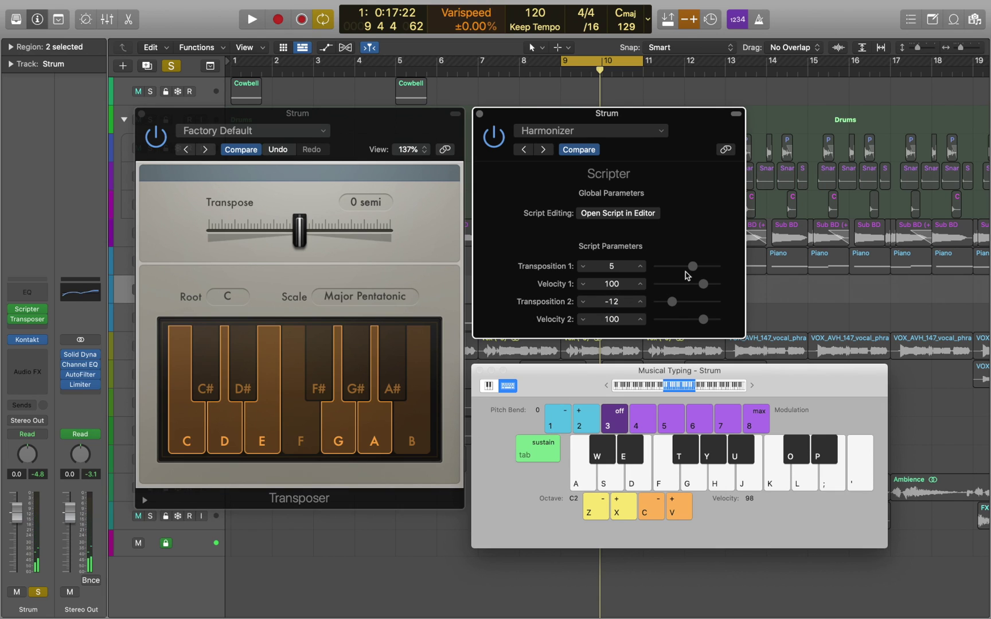
- Raise Harmonizer Transposition 1 from 5 to 12, auditioning notes along the way
drag(692, 266, 695, 268)
key(d)
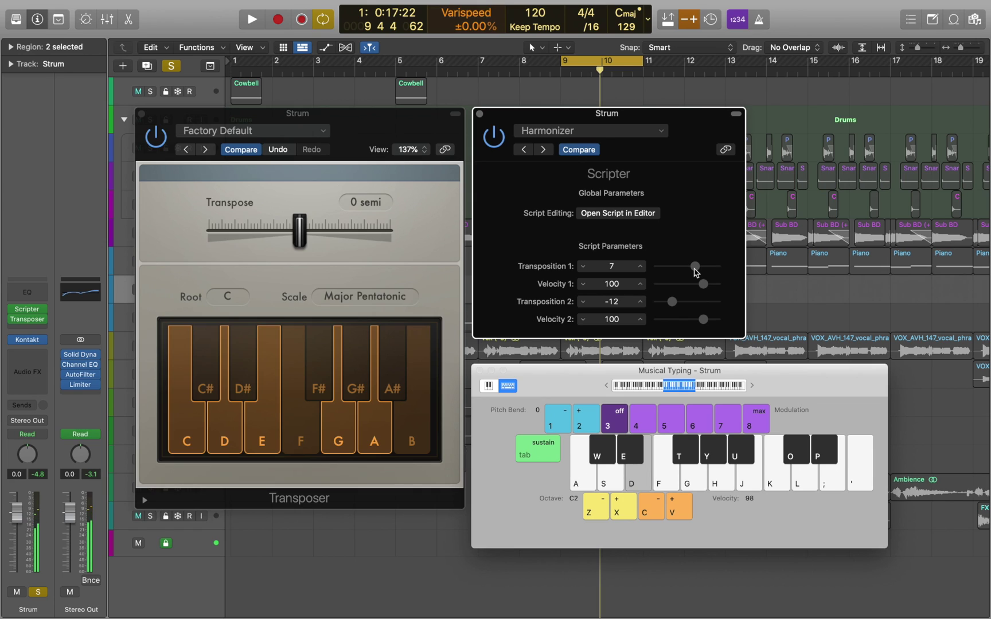
key(s)
key(a)
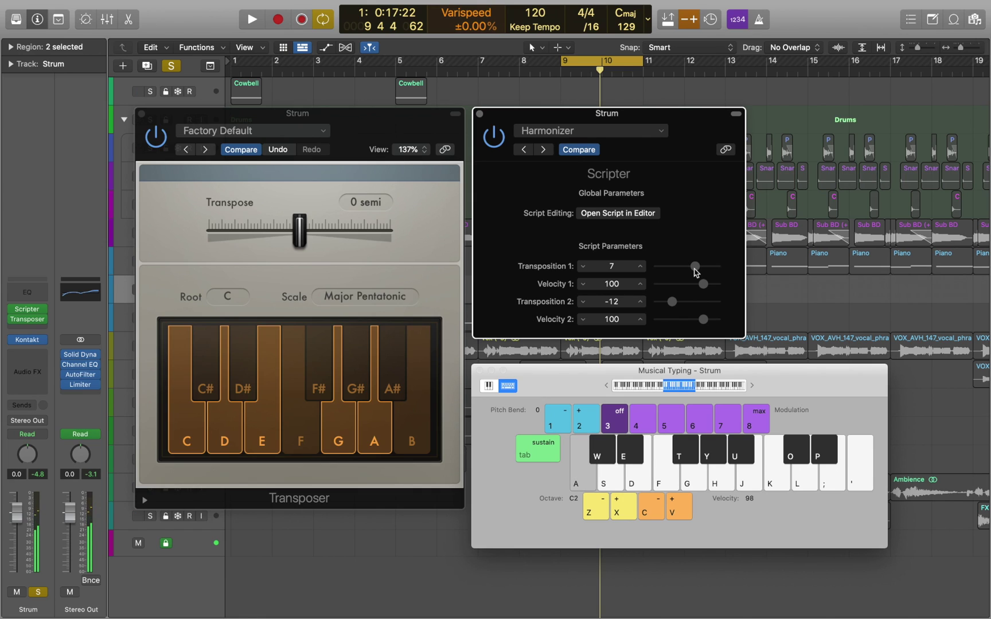
drag(694, 267, 702, 267)
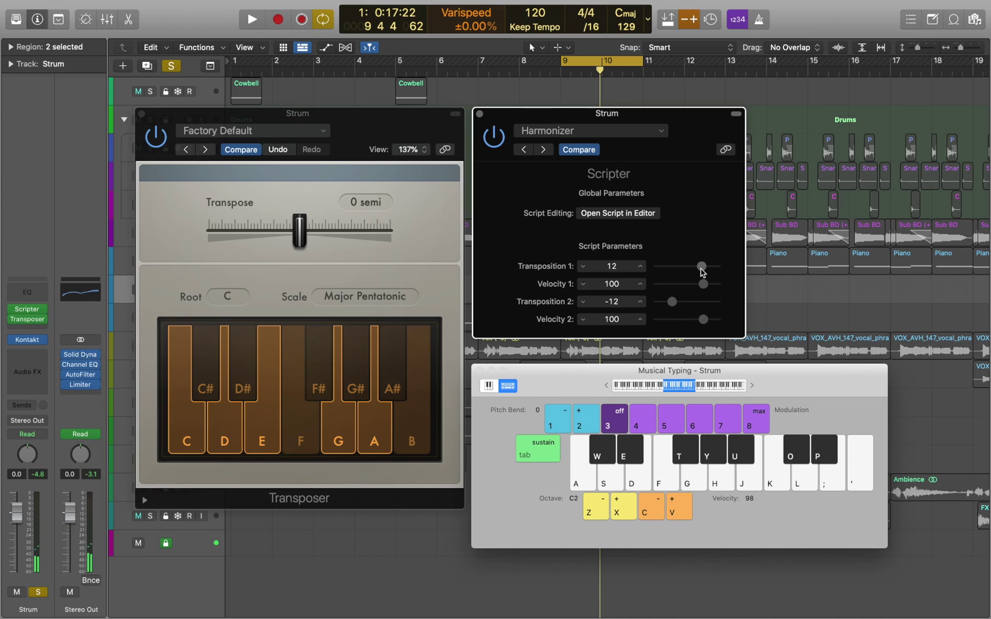
key(d)
key(a)
key(f)
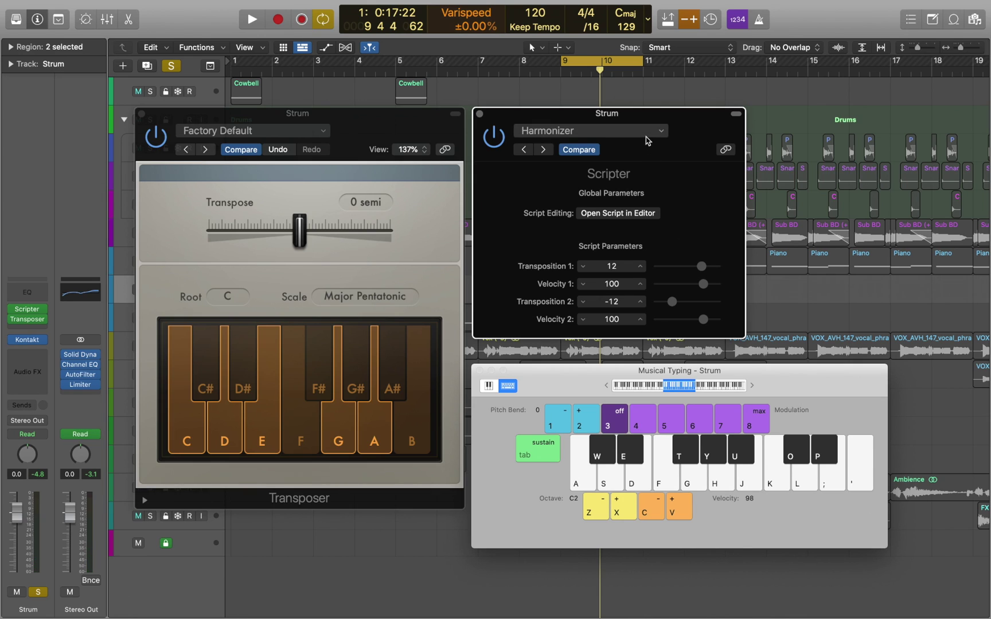
- Load the Harpeggiator Scripter preset and play notes to hear the arpeggio
click(646, 133)
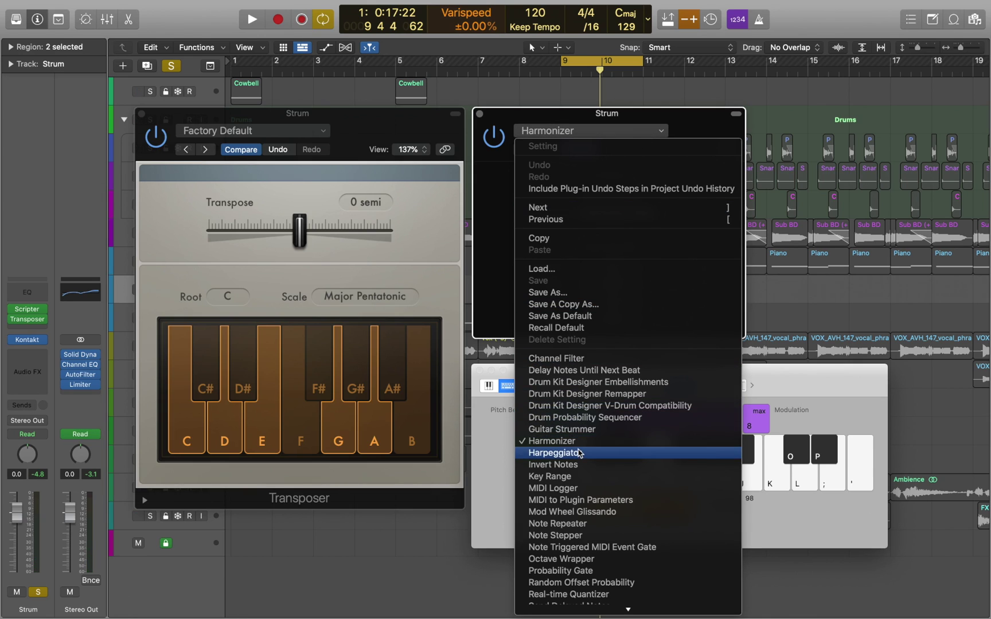
click(555, 453)
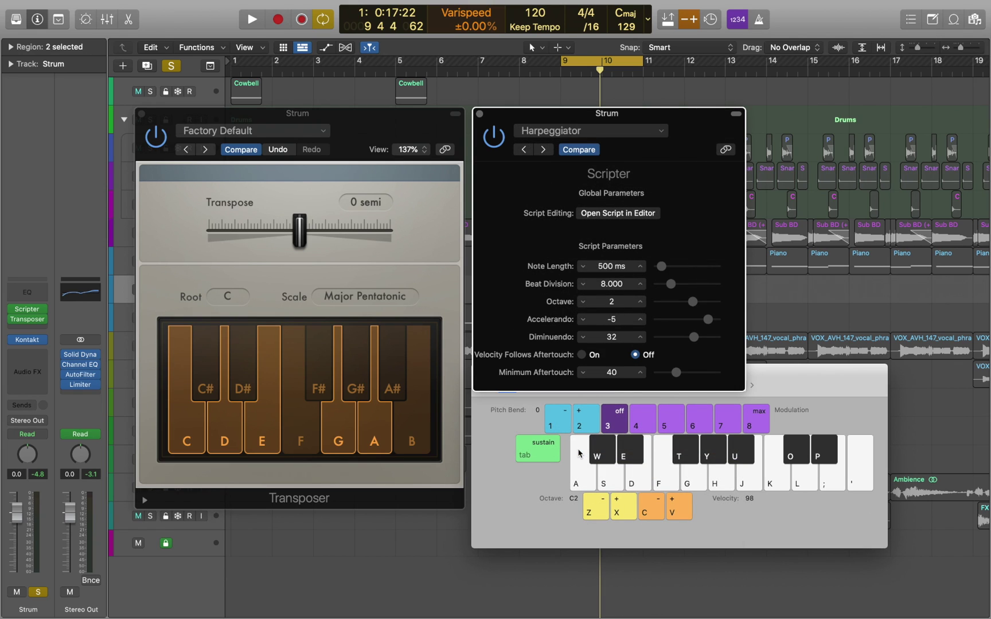
click(579, 453)
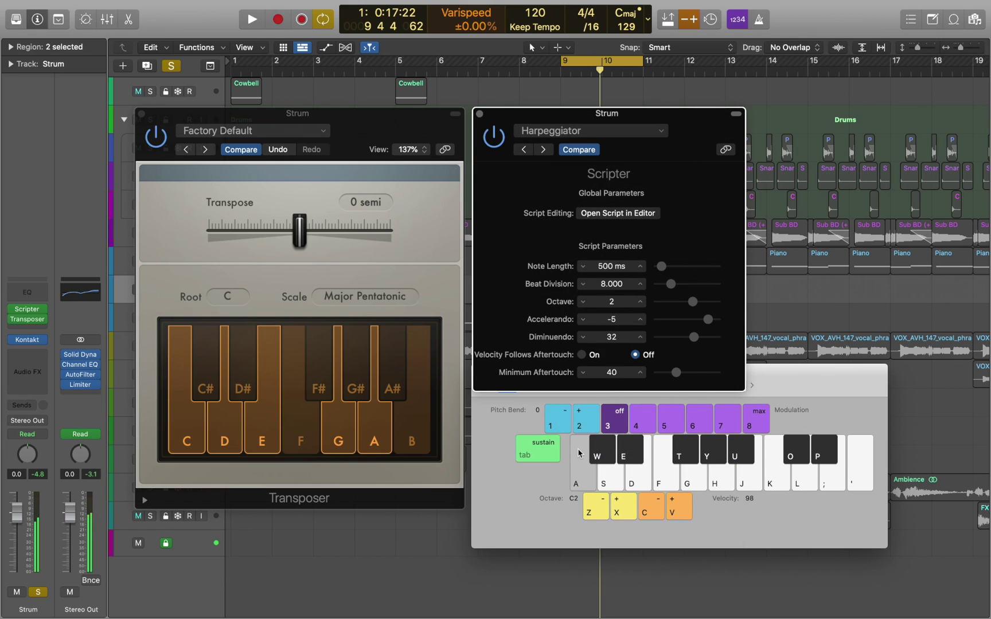
key(f)
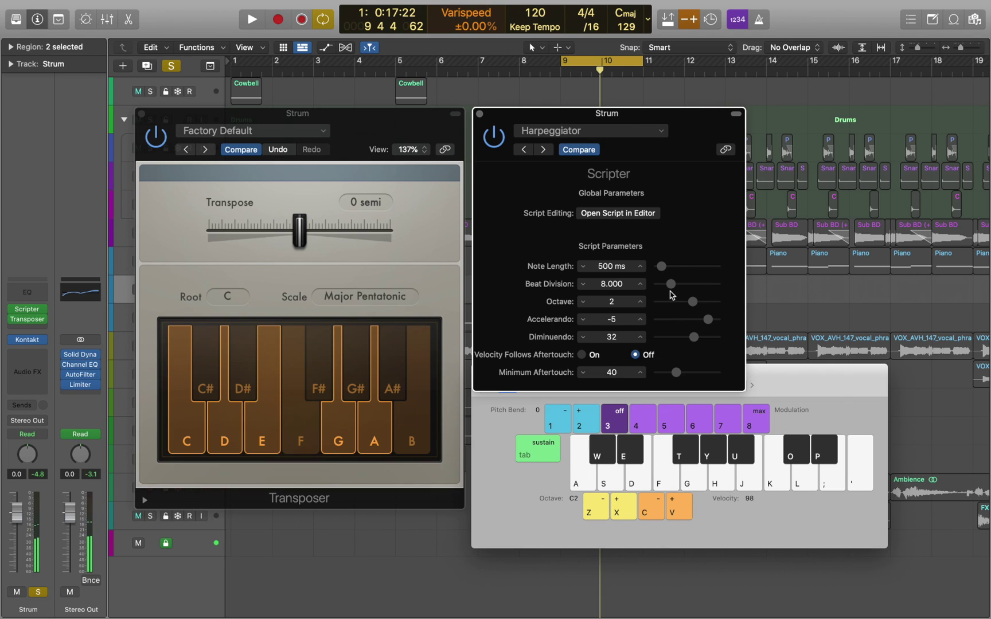
- Try beat division 4.4 and octave range 1 while playing notes
drag(671, 284, 698, 301)
key(a)
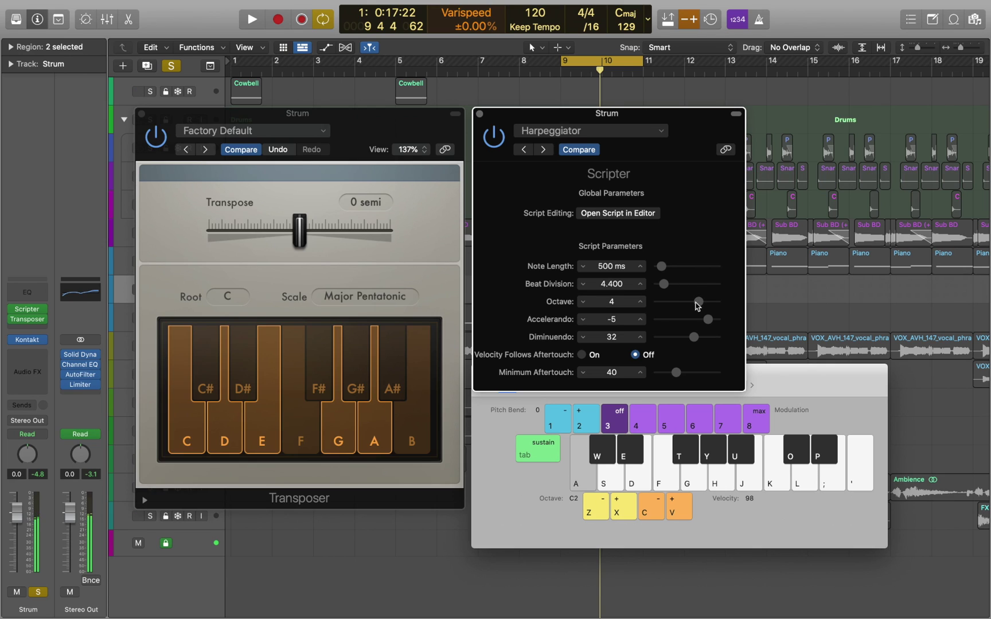
key(f)
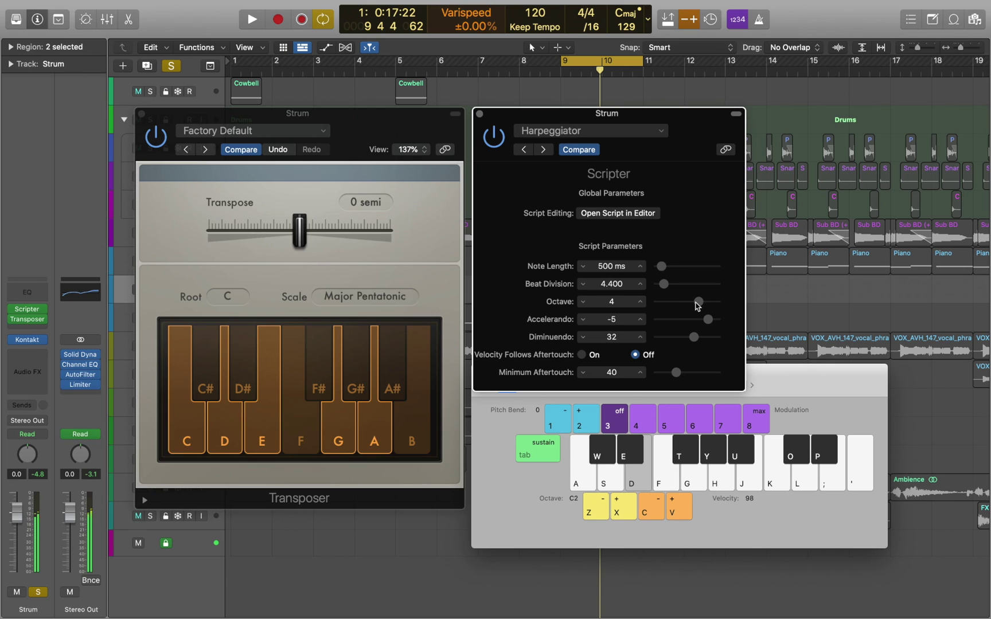
drag(696, 301, 688, 302)
- Set note length 1540 ms, beat division 6.6 and octave 2, then audition the arpeggio
drag(661, 266, 697, 337)
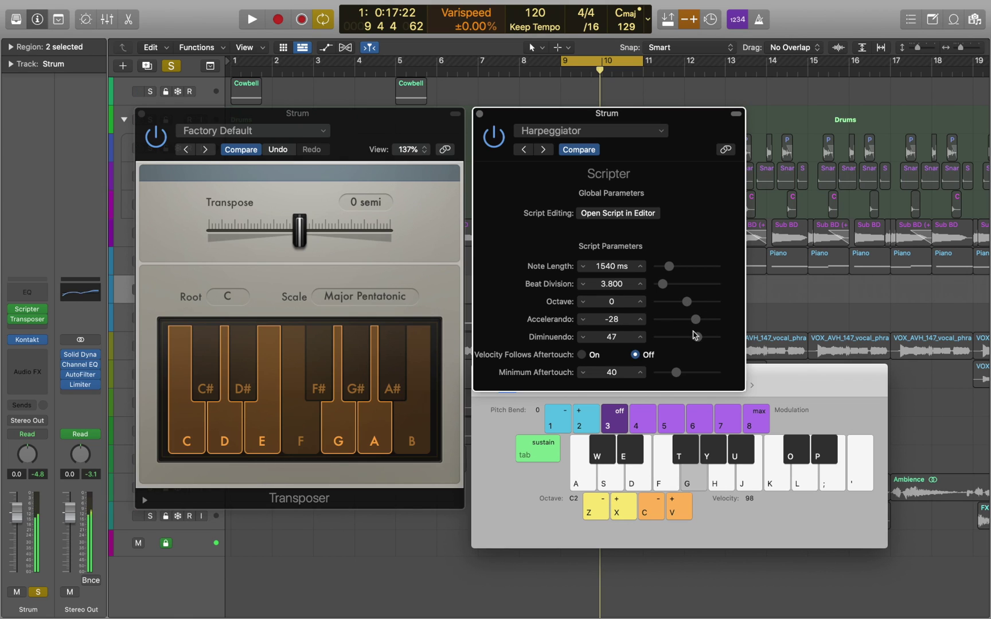
drag(662, 284, 692, 301)
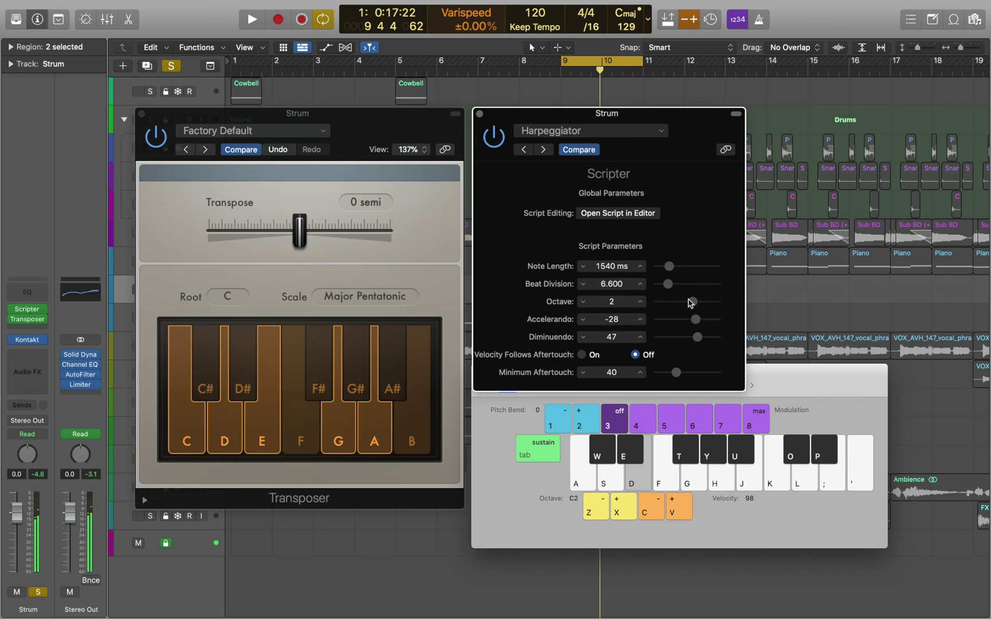
key(a)
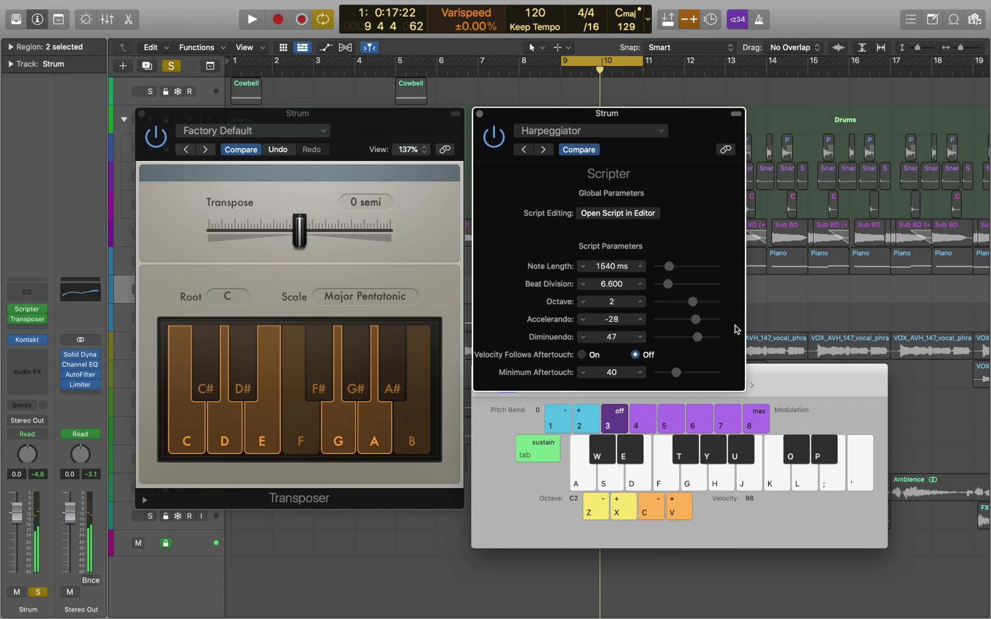
key(f)
key(s)
key(a)
key(m)
key(m)
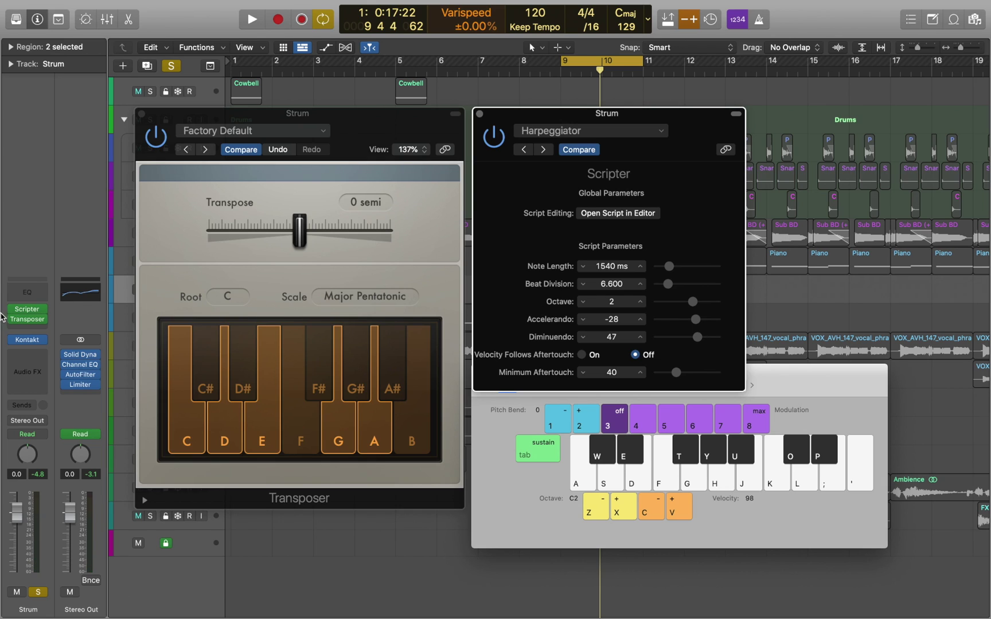
- Add a second Scripter below Transposer running Probability Gate at 50%, and audition notes
click(28, 319)
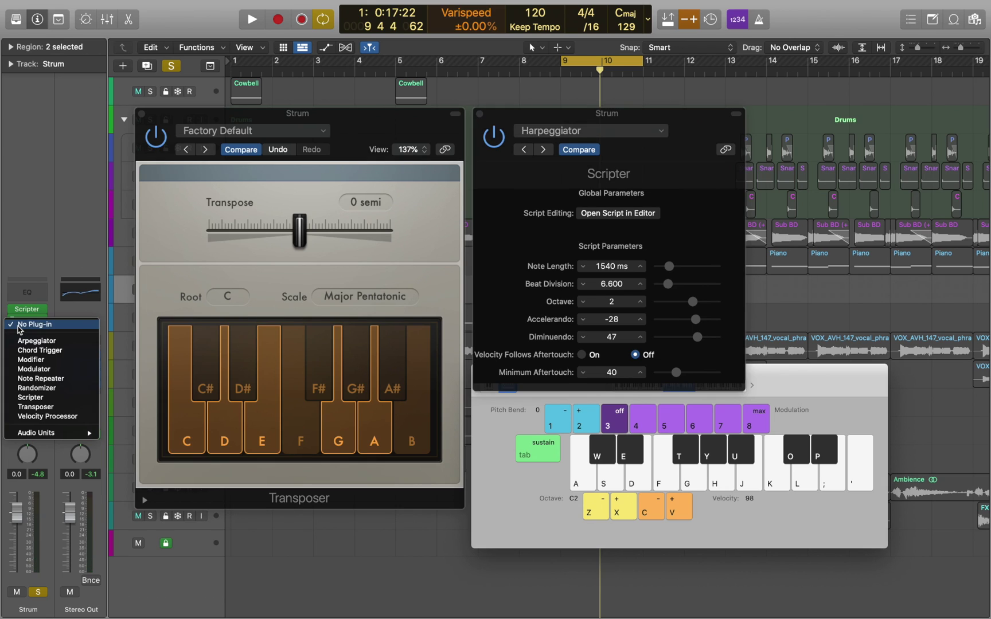
click(30, 397)
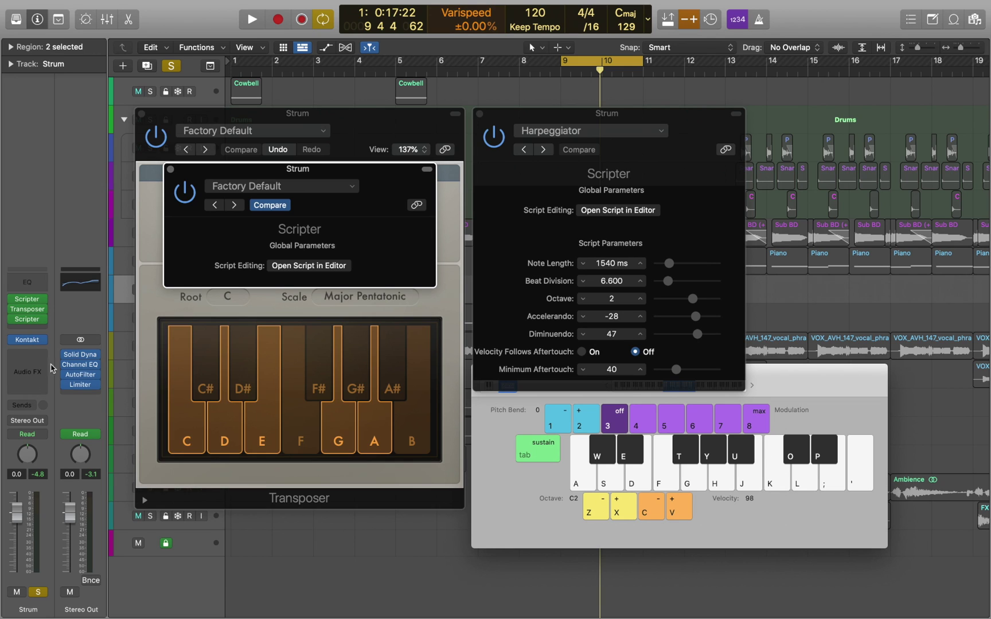
scroll(271, 387, down, 5)
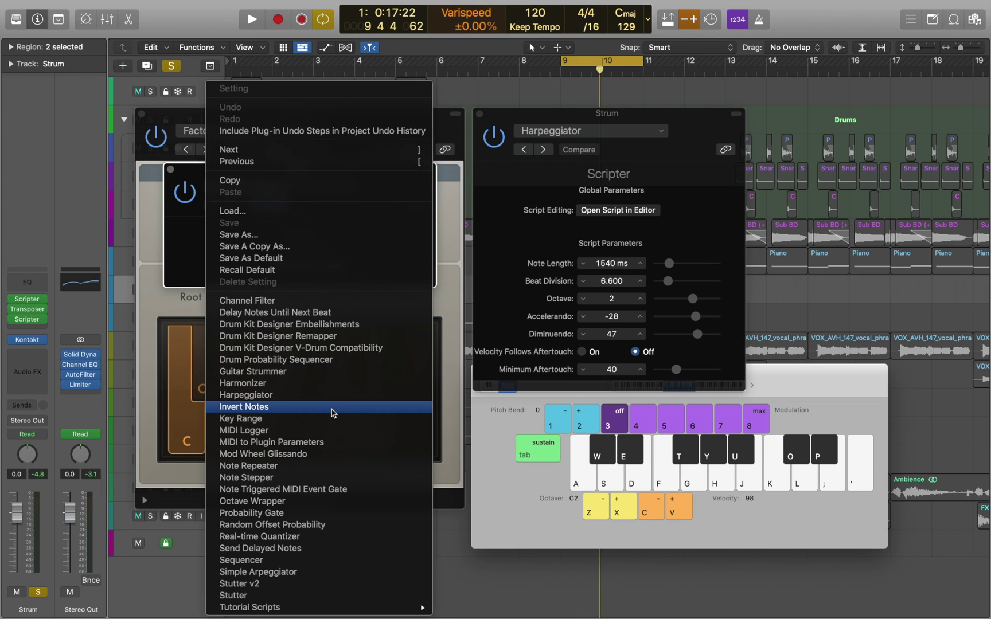
click(290, 514)
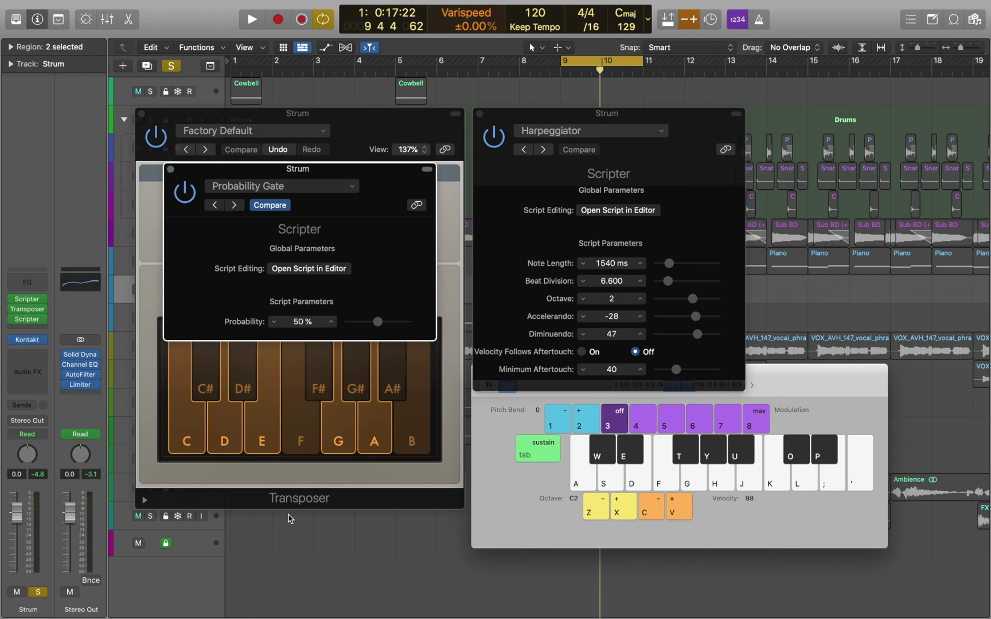
key(a)
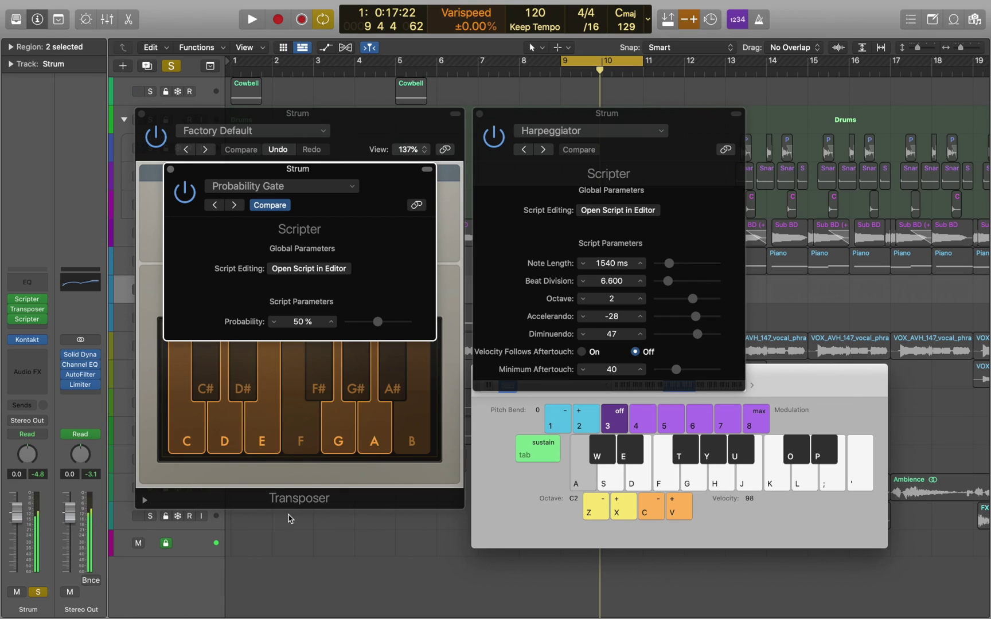
key(d)
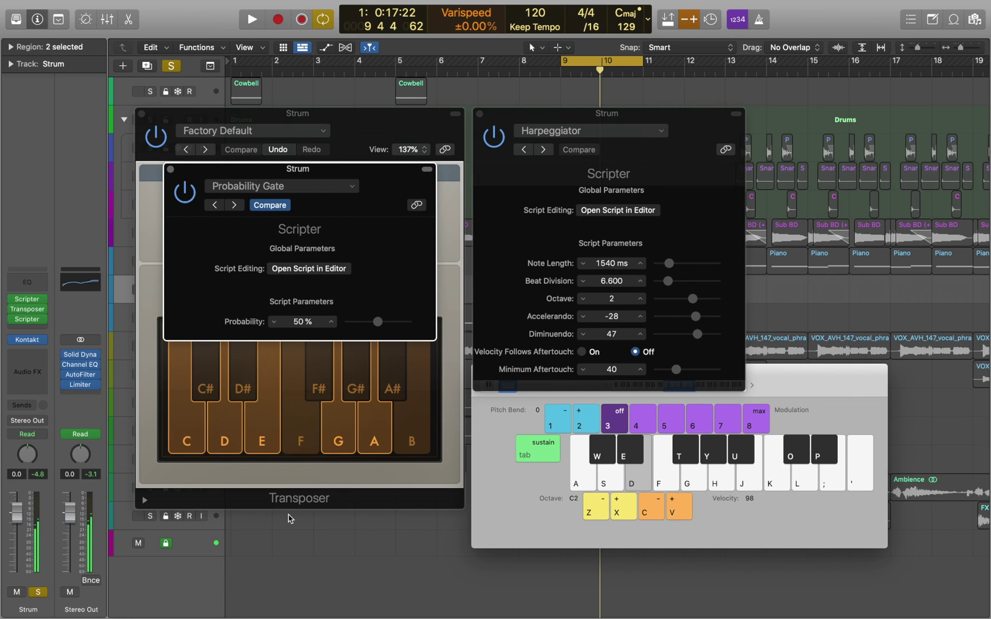
key(g)
key(a)
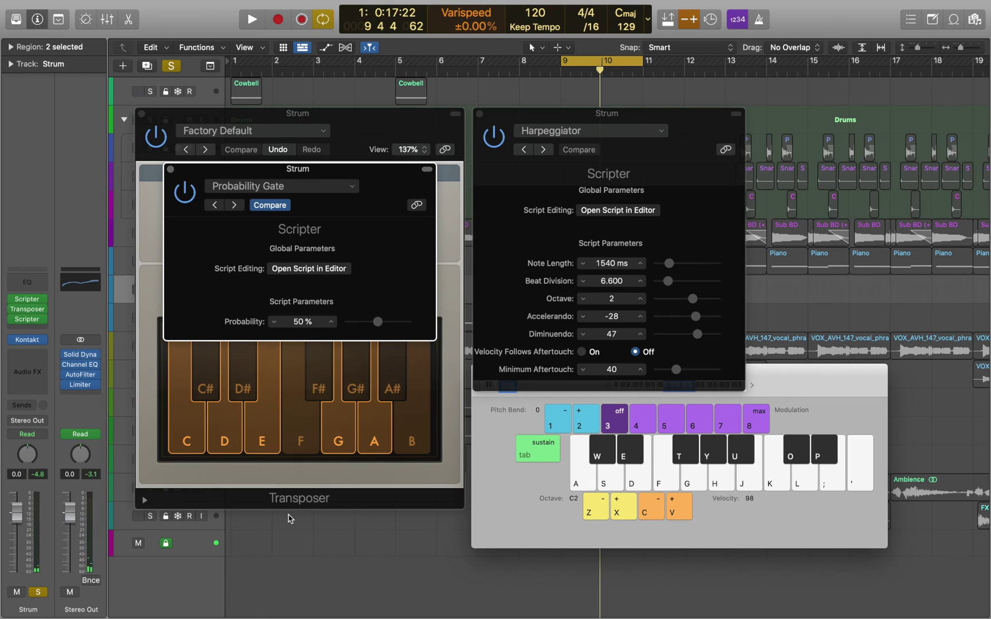
- View the Harpeggiator code, then load Tutorial Scripts > 12 - Slider Ranges (Octaves 3)
click(617, 211)
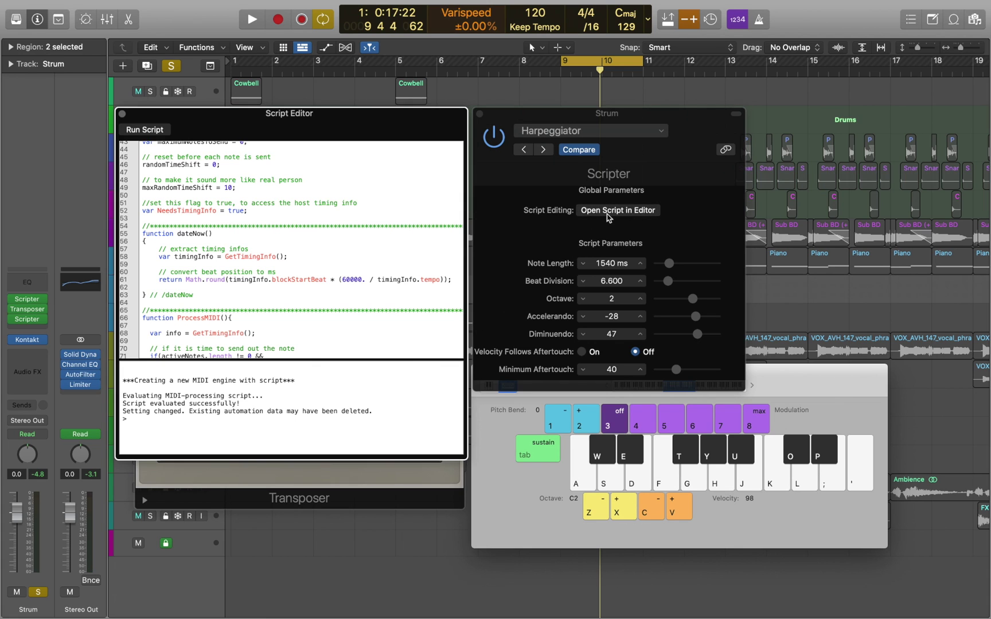
scroll(413, 282, down, 10)
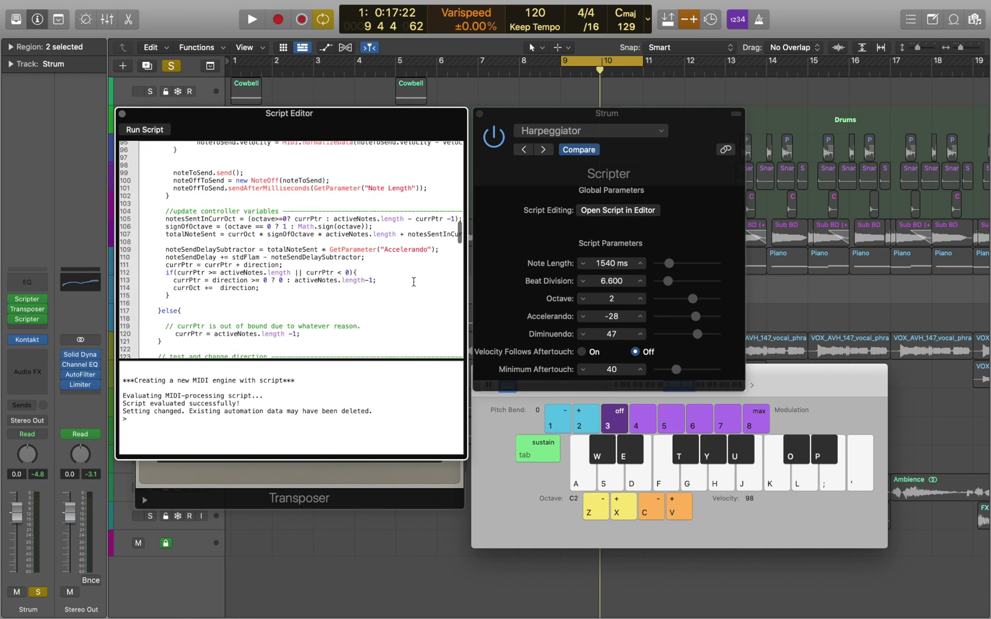
scroll(413, 281, down, 5)
scroll(414, 282, down, 5)
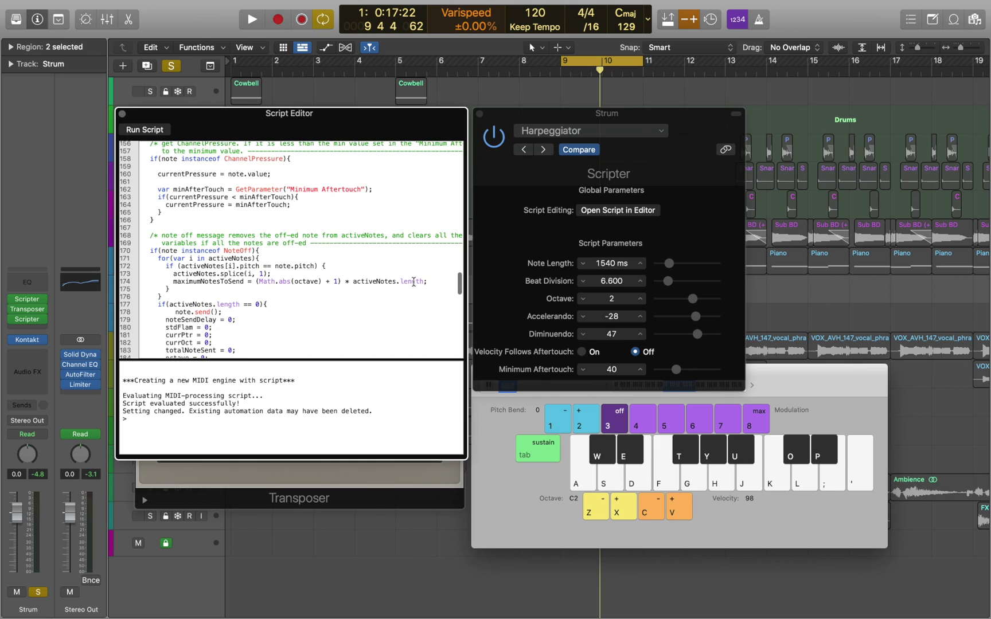
click(588, 131)
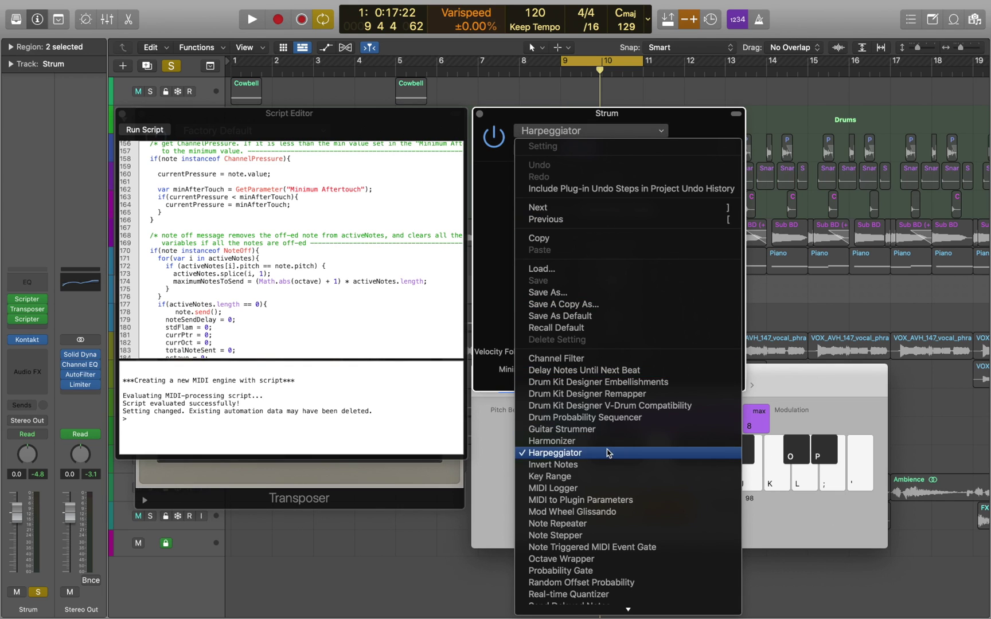
mouse_move(588, 609)
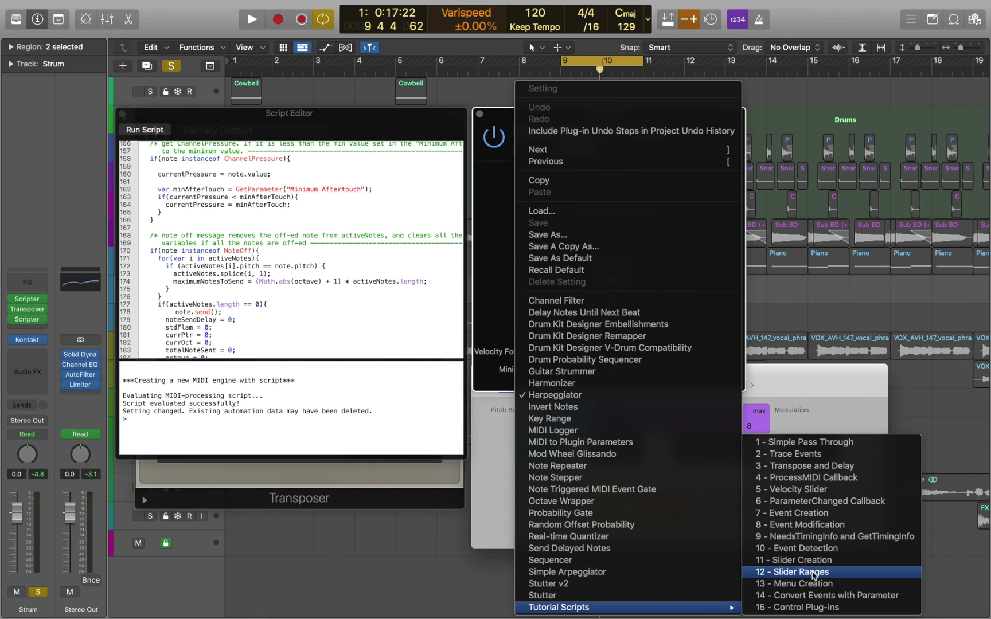
click(814, 572)
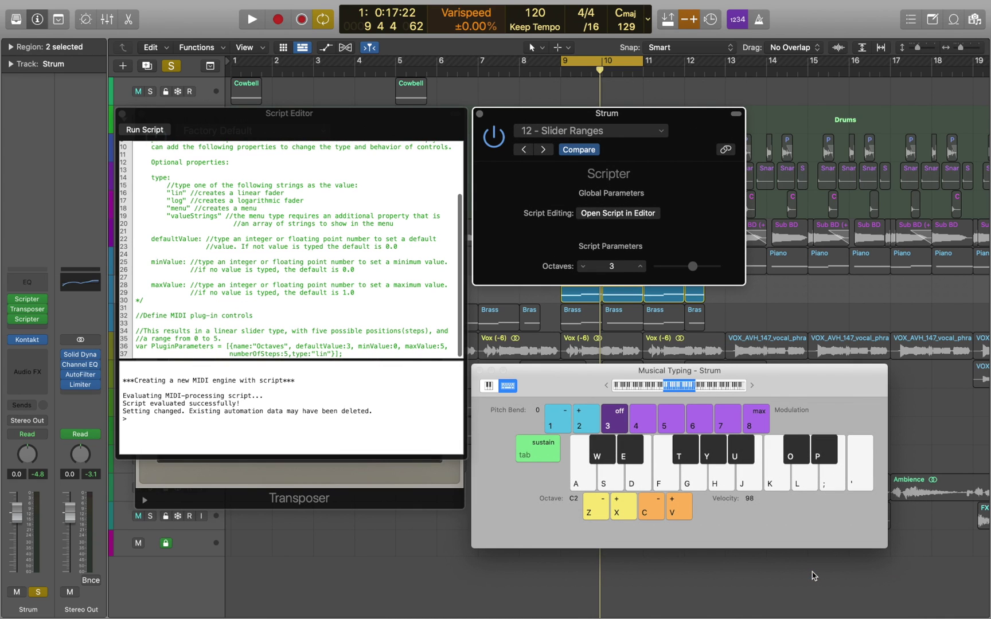